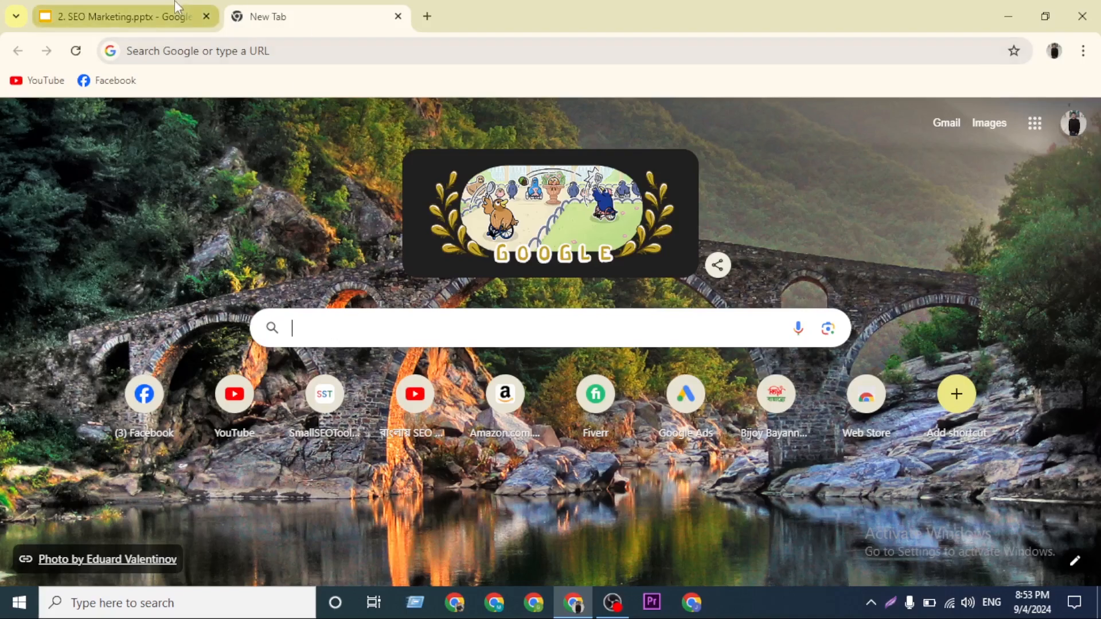
Step: Glance at the SEO Marketing slide on Google Keyword Planner, and open ads.google.com in the empty browser tab
click(123, 16)
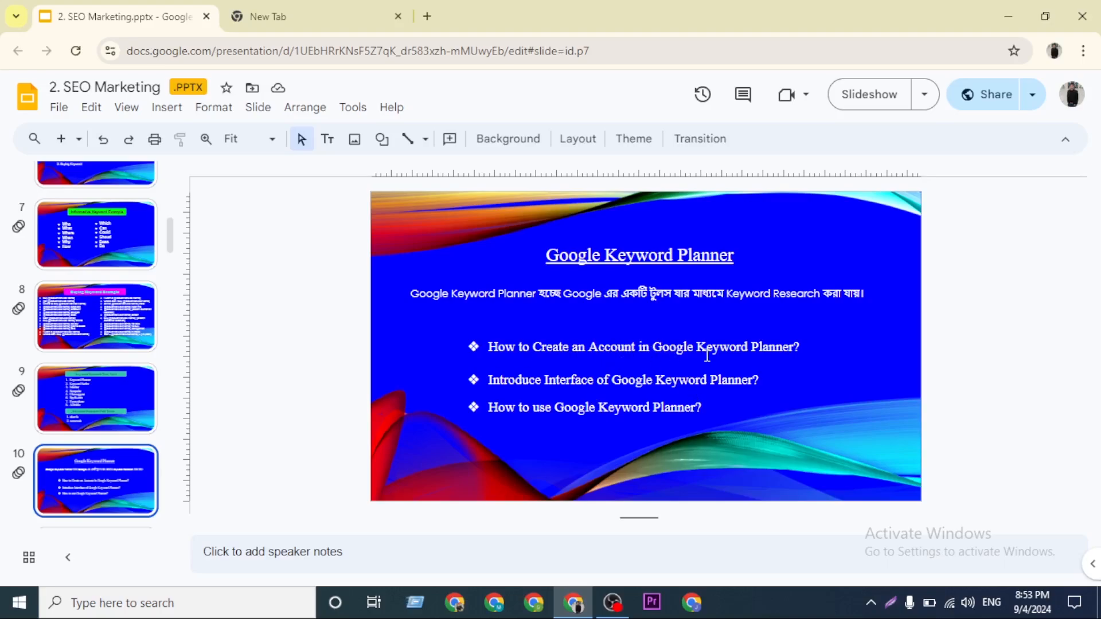
click(330, 11)
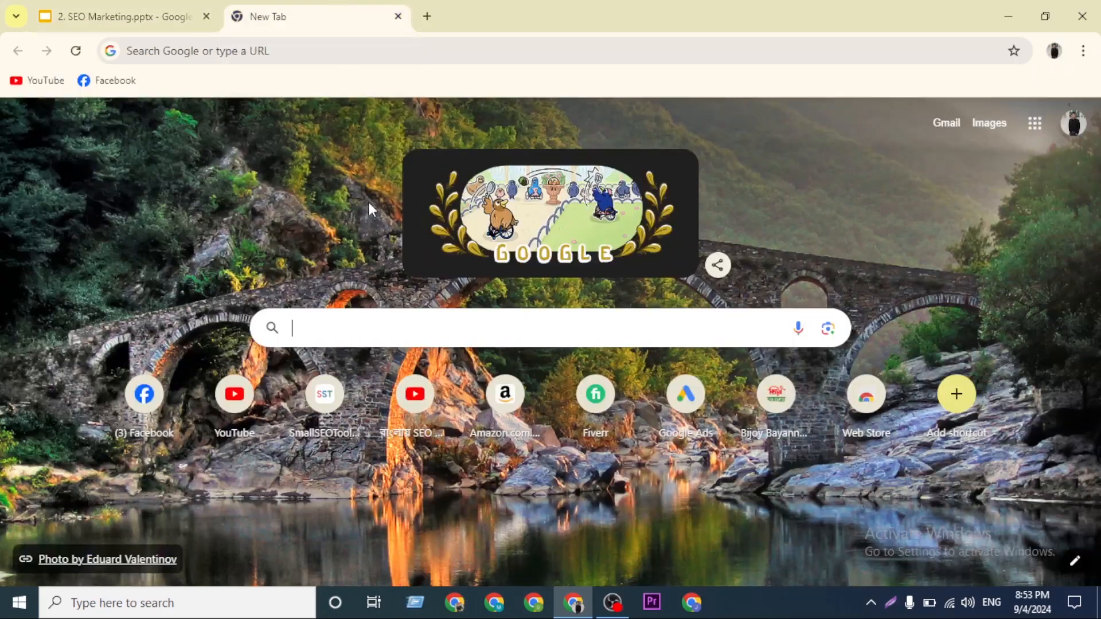
text(ads)
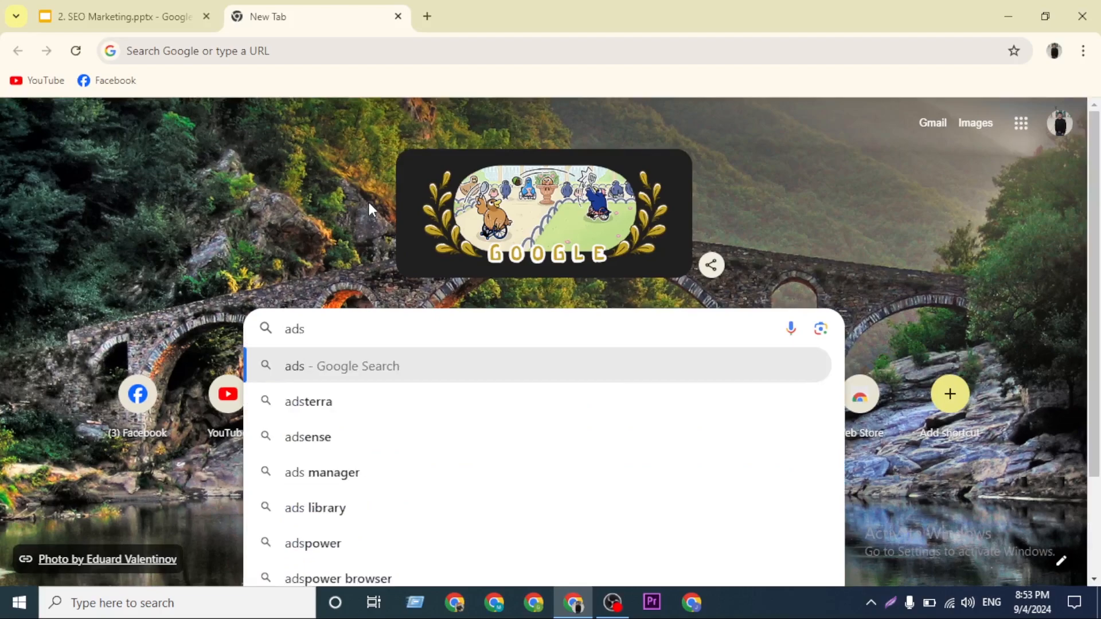
text(.g)
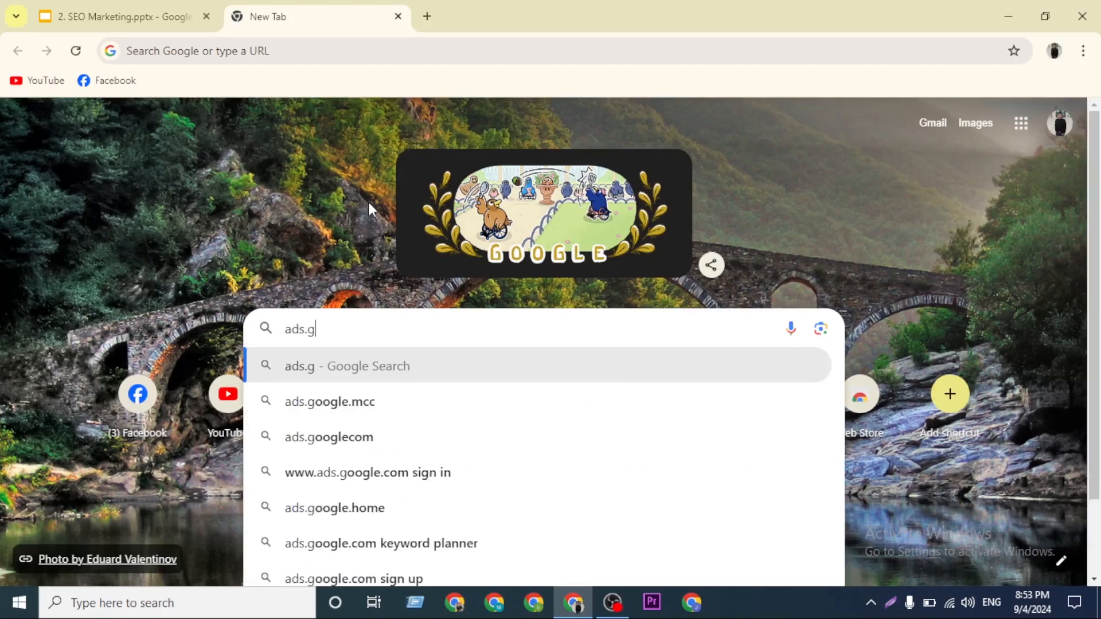
text(oog)
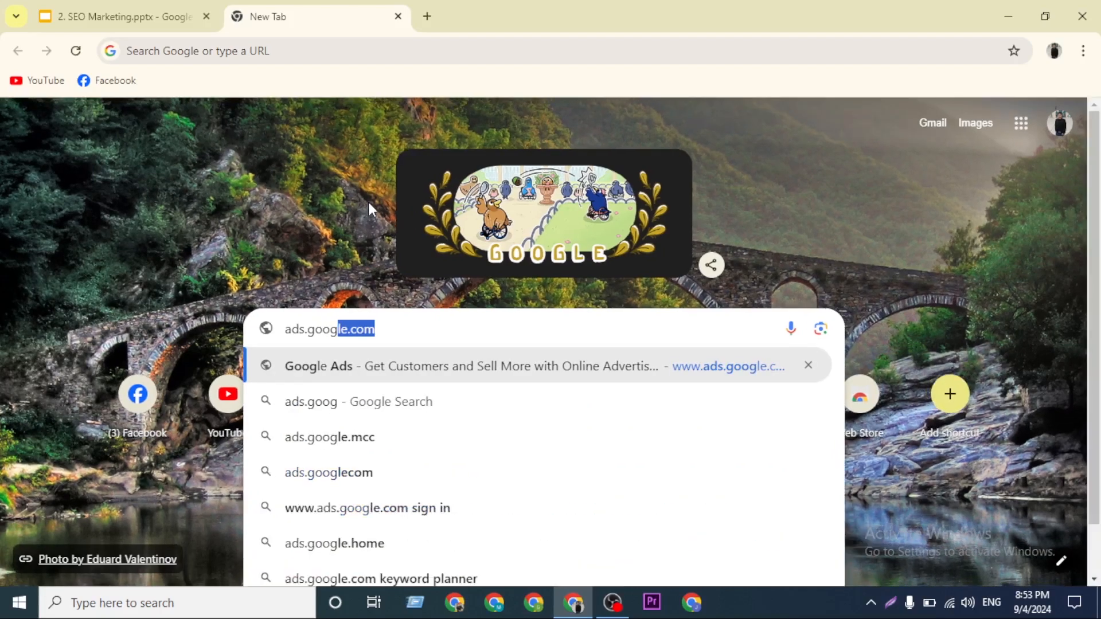
key(Right)
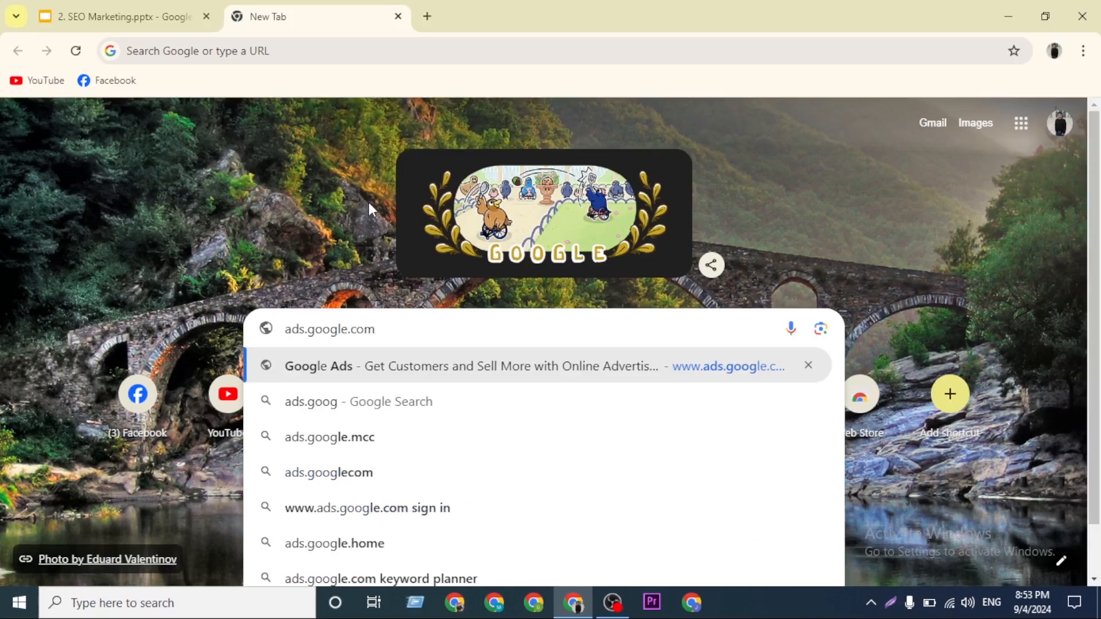
key(Return)
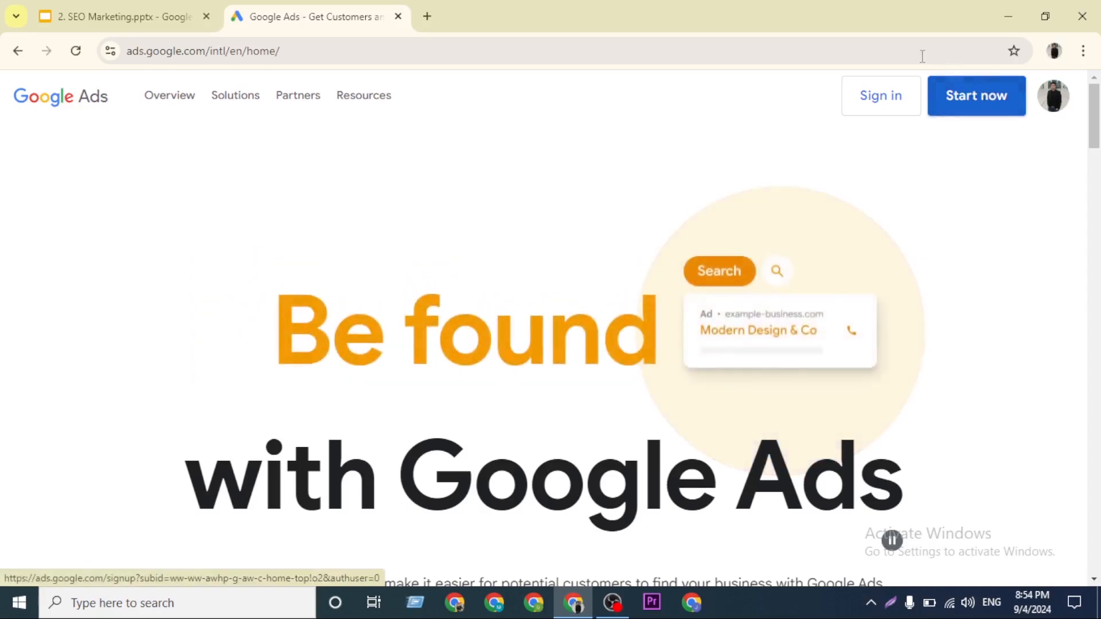
Step: Sign in to Google Ads with the existing account listed directly below Cumilla Travels
click(884, 112)
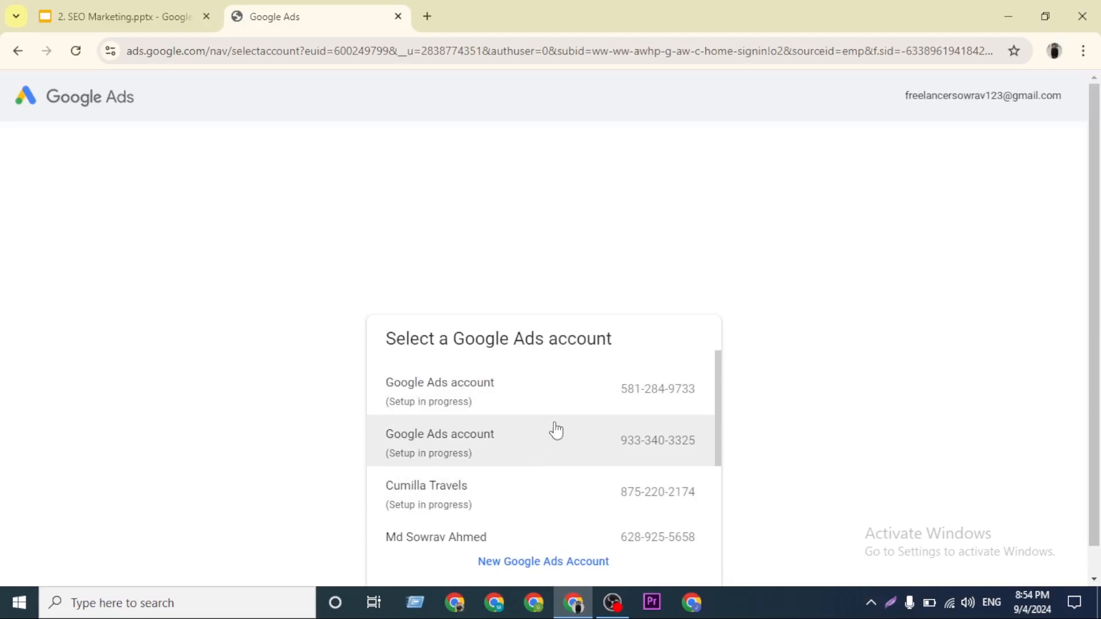
scroll(555, 430, down, 2)
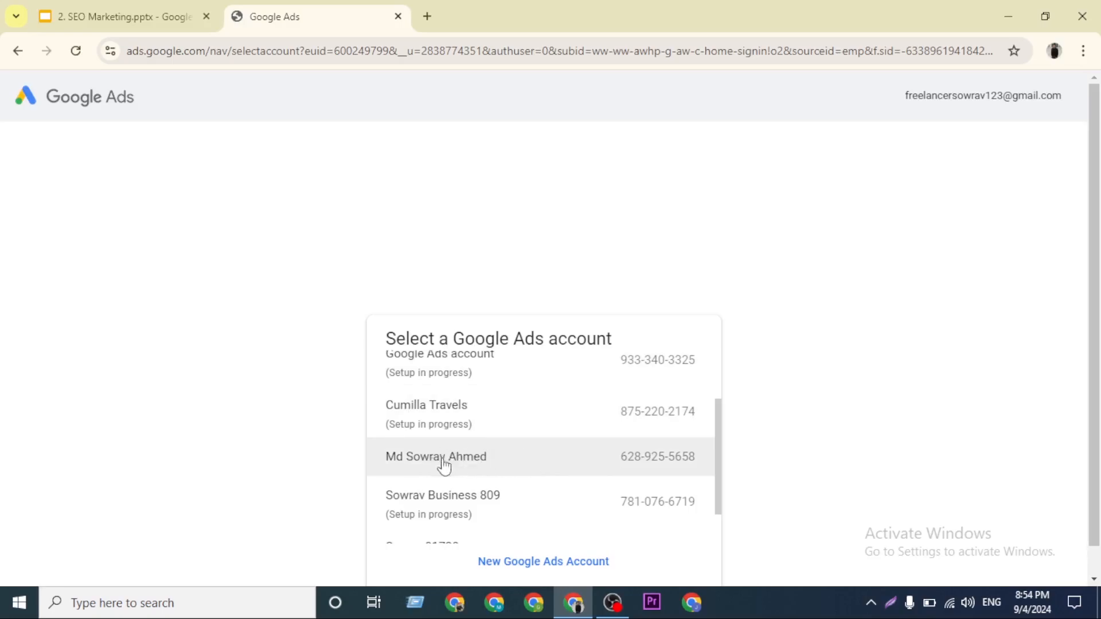
click(479, 459)
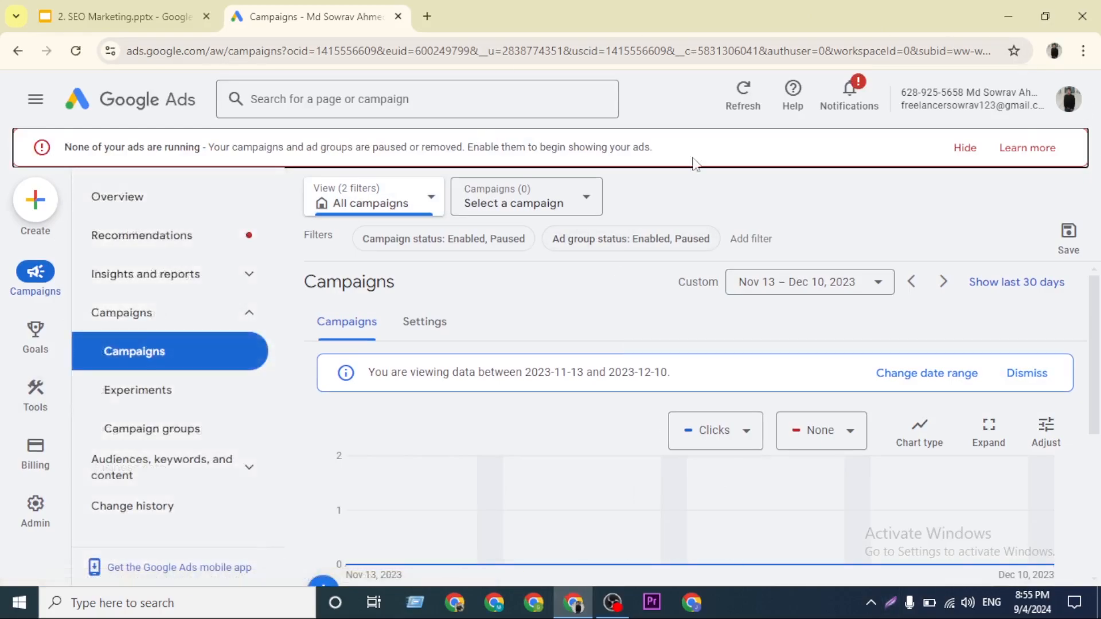
Step: Open Keyword Planner from the Google Ads planning tools
mouse_move(35, 404)
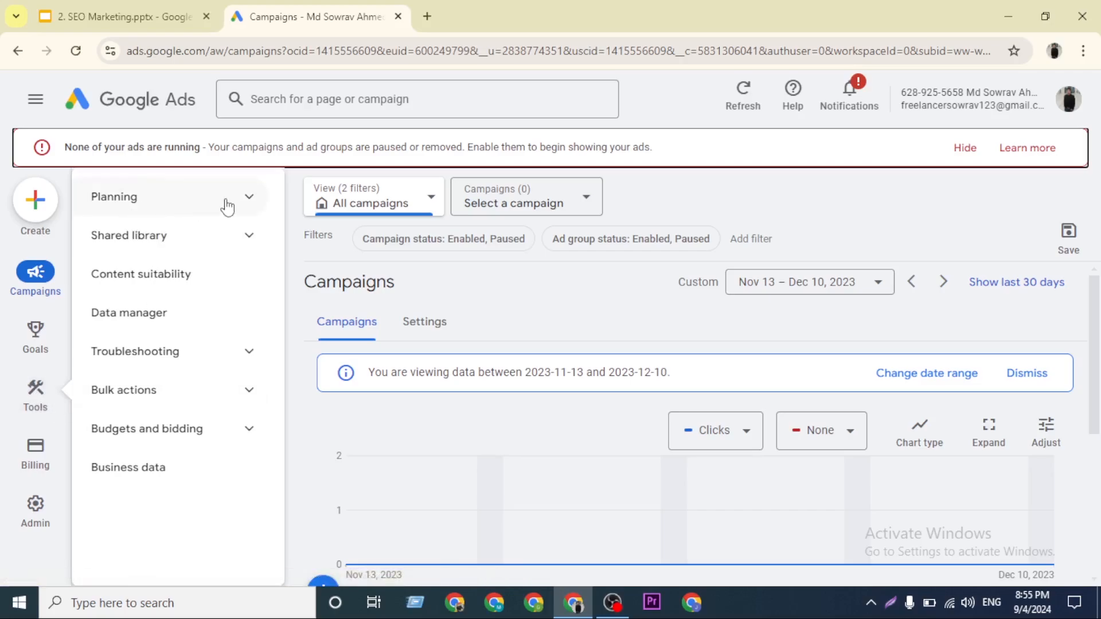
click(247, 200)
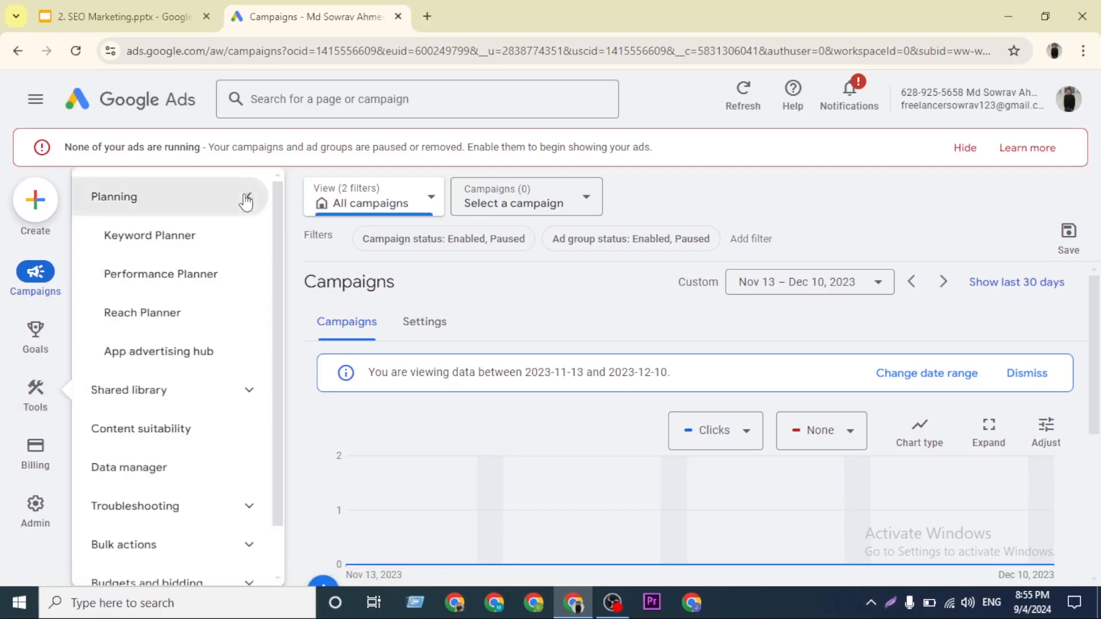
click(145, 241)
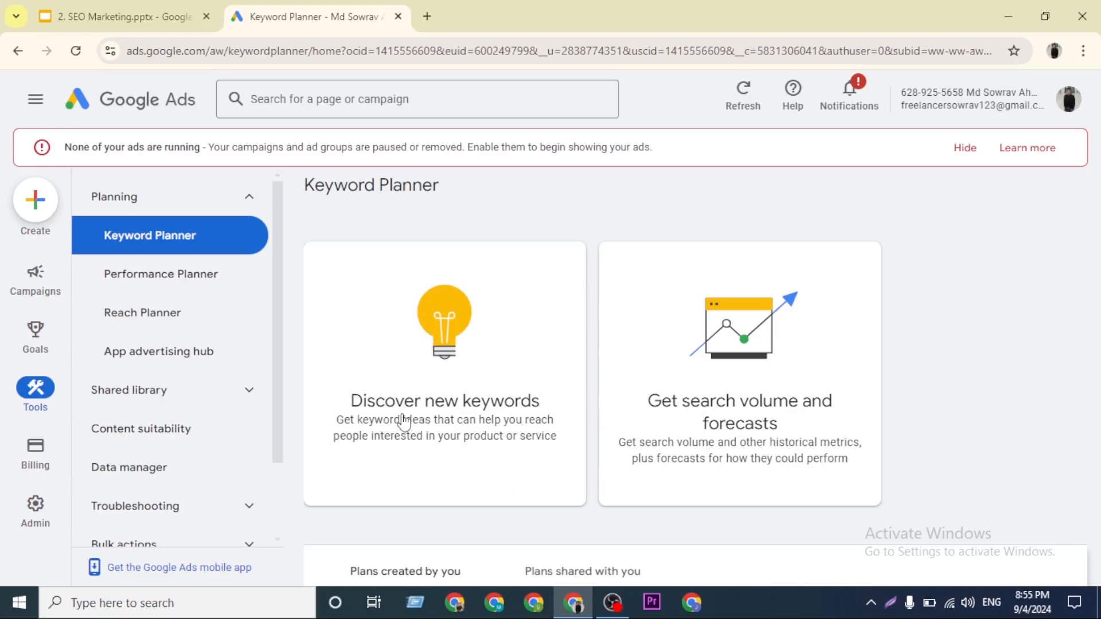
Step: Discover new keywords starting from the keyword "skin care" and get the results without a site filter
click(470, 361)
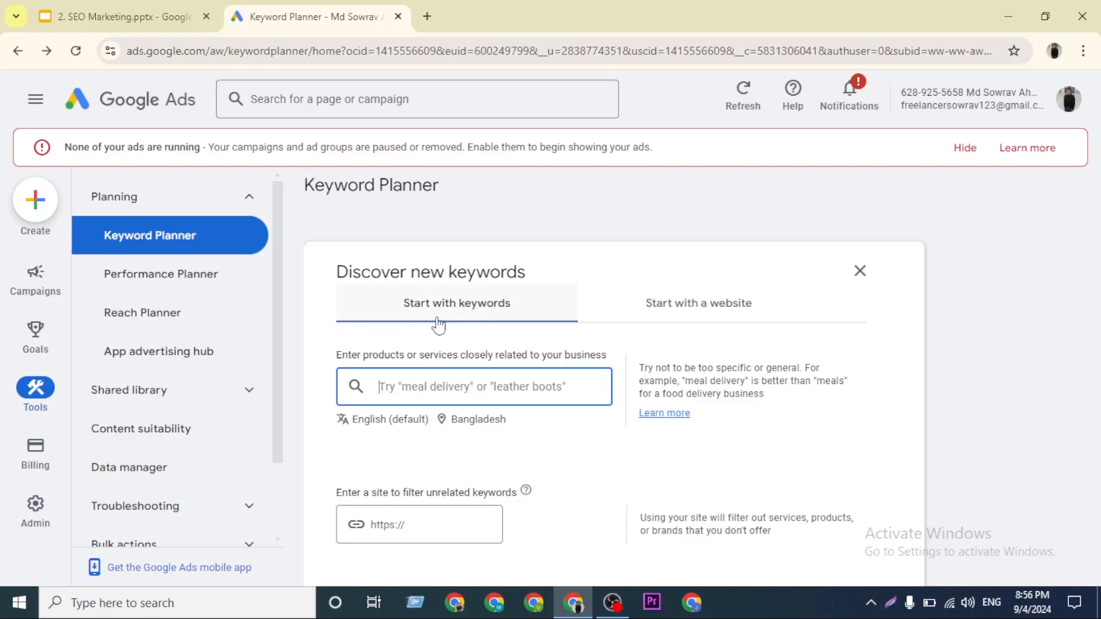
click(722, 312)
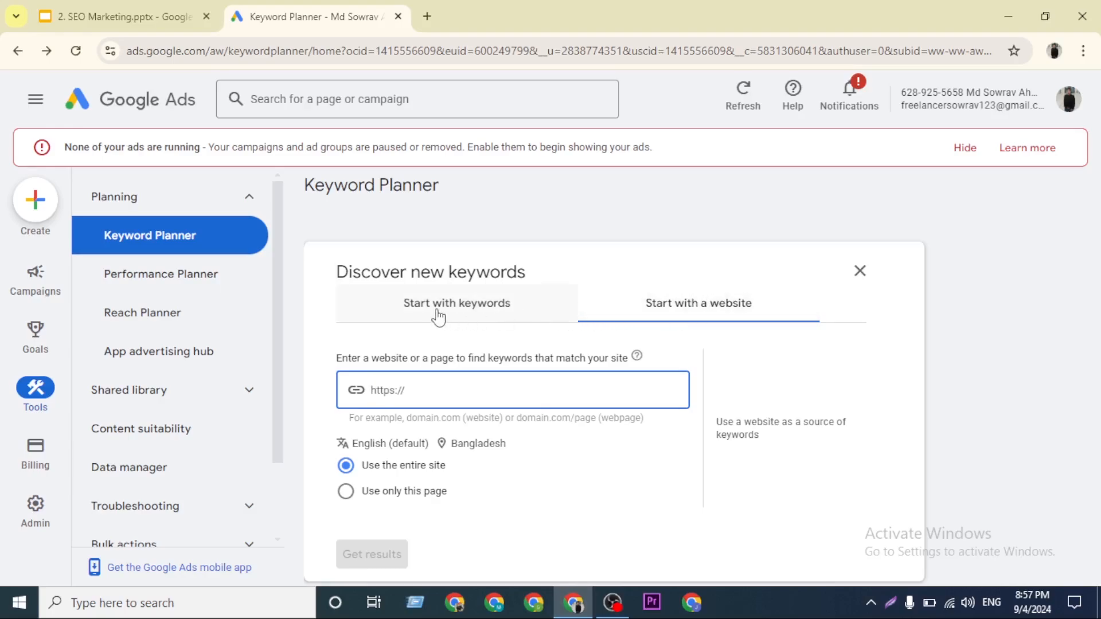
click(456, 314)
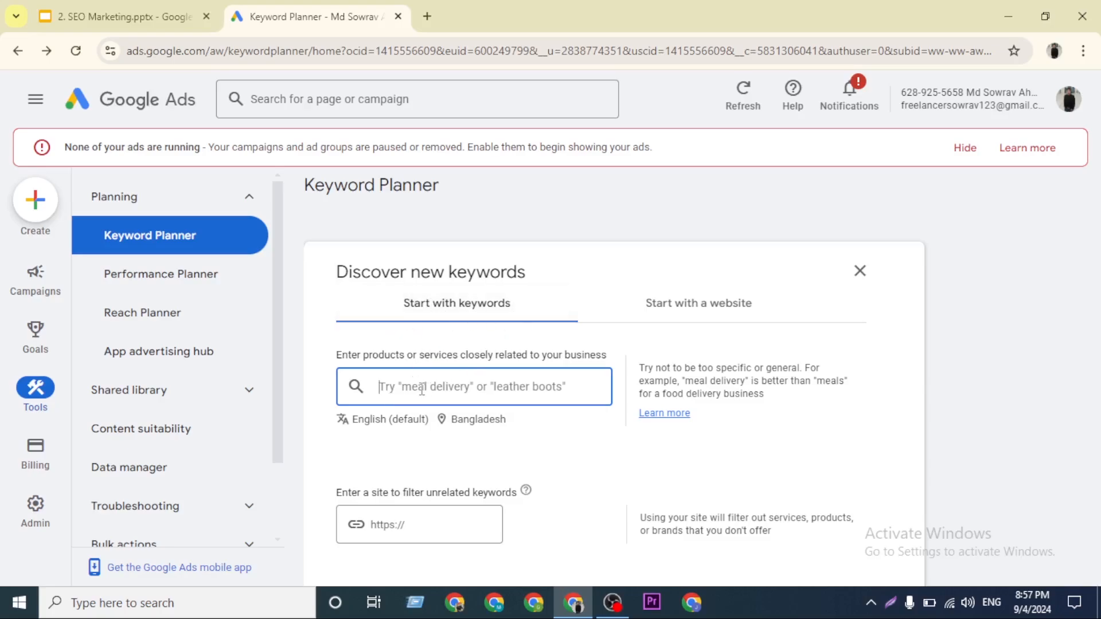
text(s)
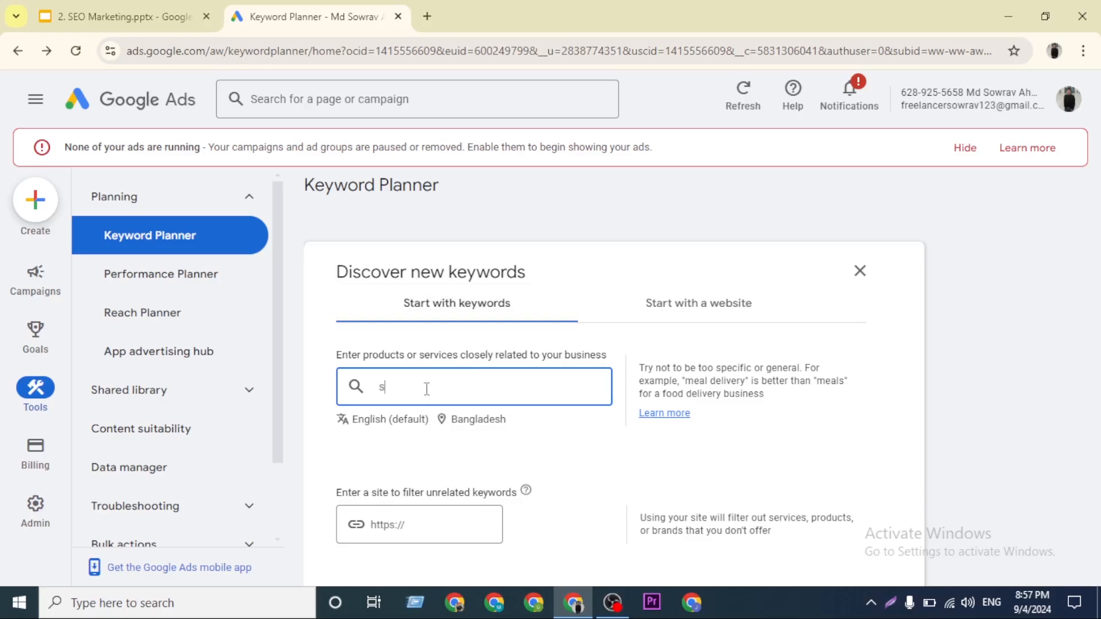
text(kin care)
key(Tab)
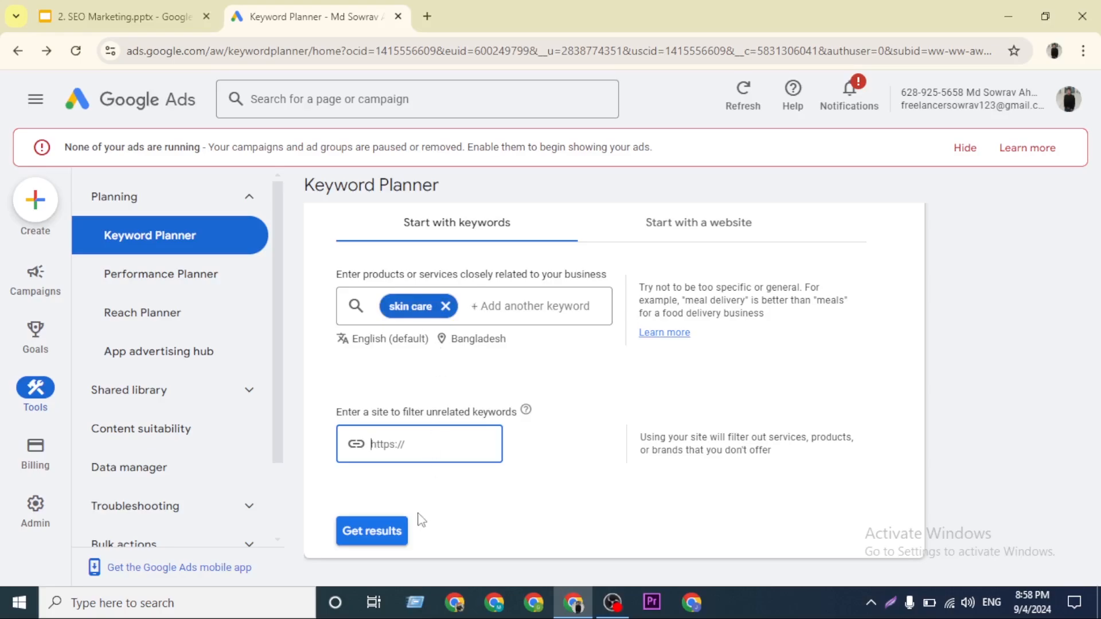
click(373, 539)
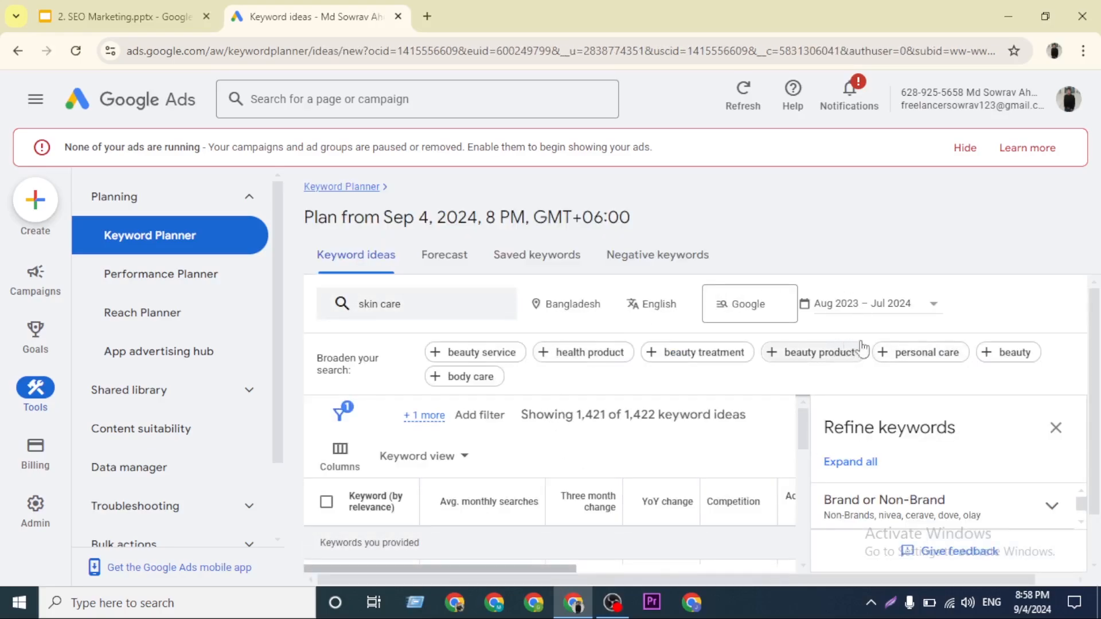
Step: Close the Refine keywords pane and replace the keyword plan's target location with the United States
click(1056, 428)
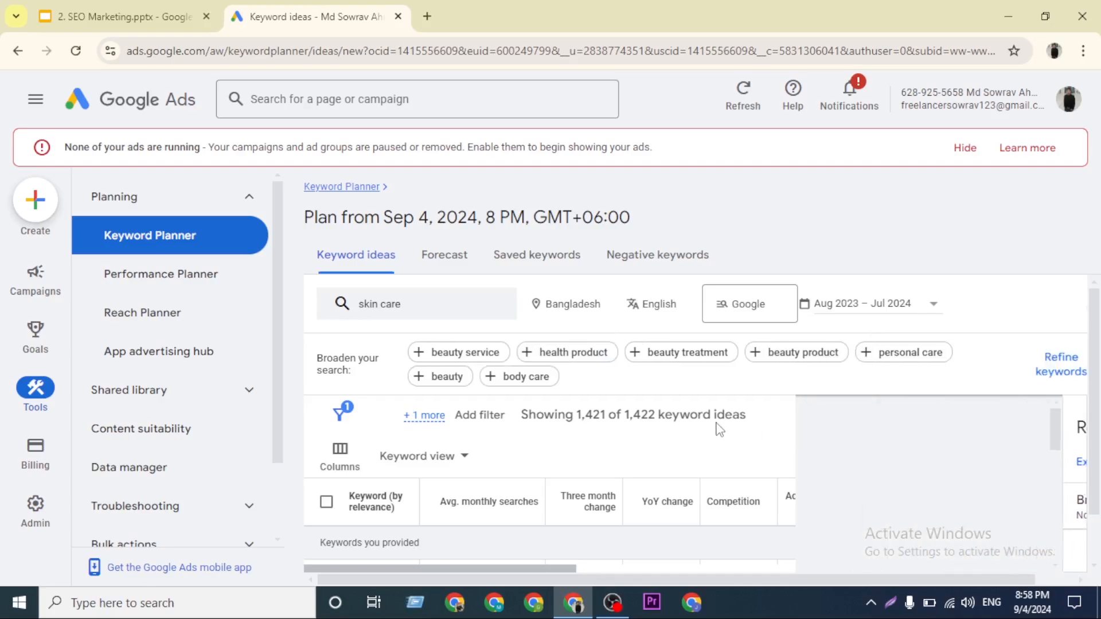
scroll(519, 464, down, 1)
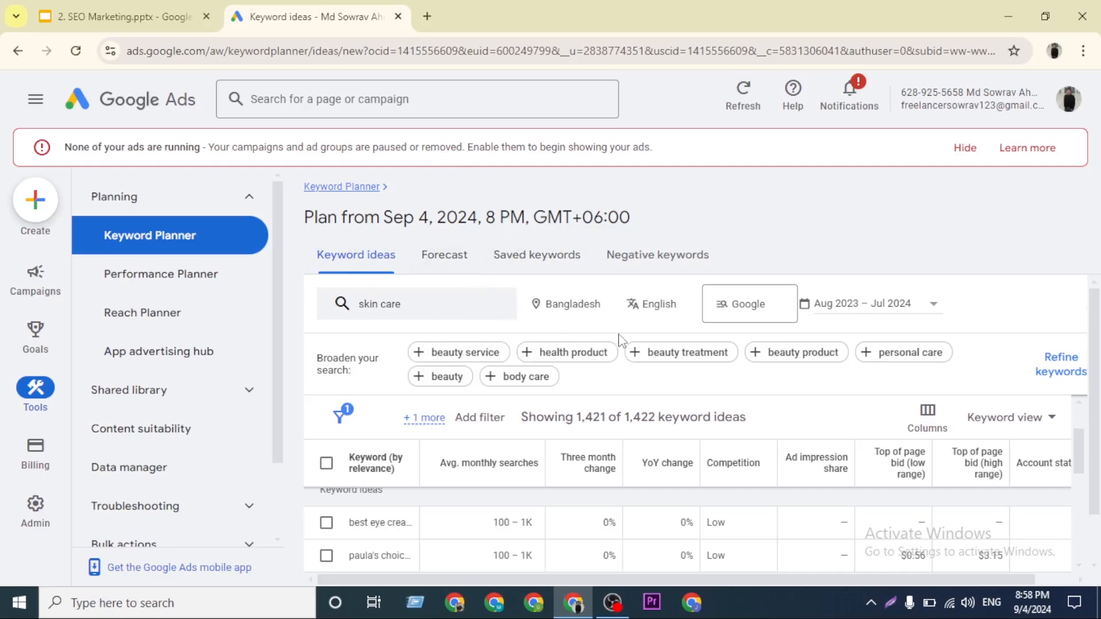
click(567, 308)
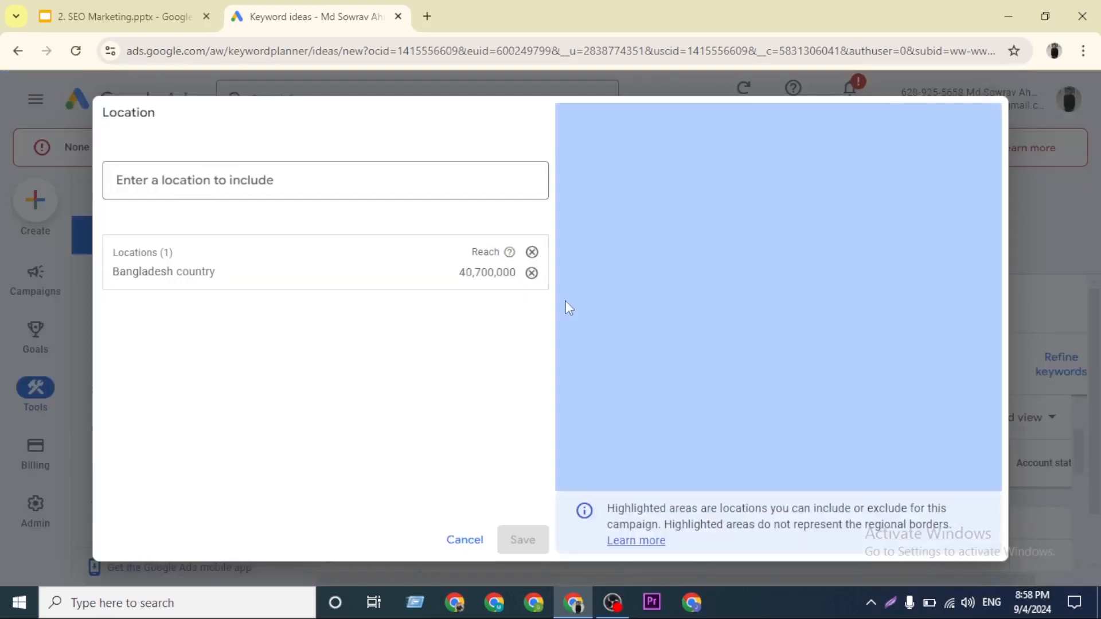
click(532, 272)
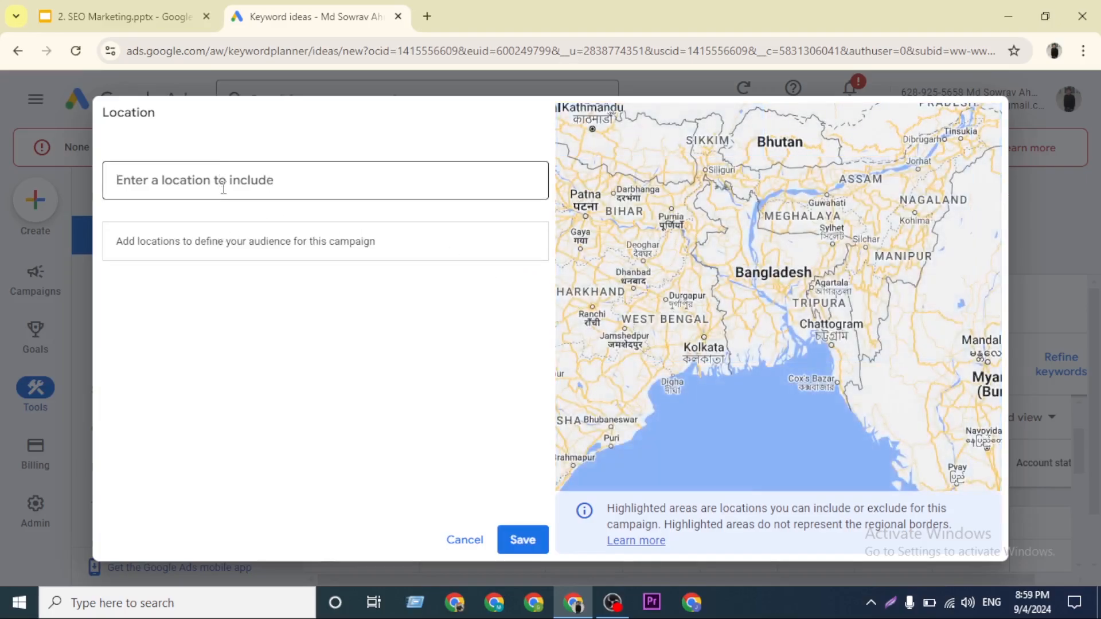
text(uni)
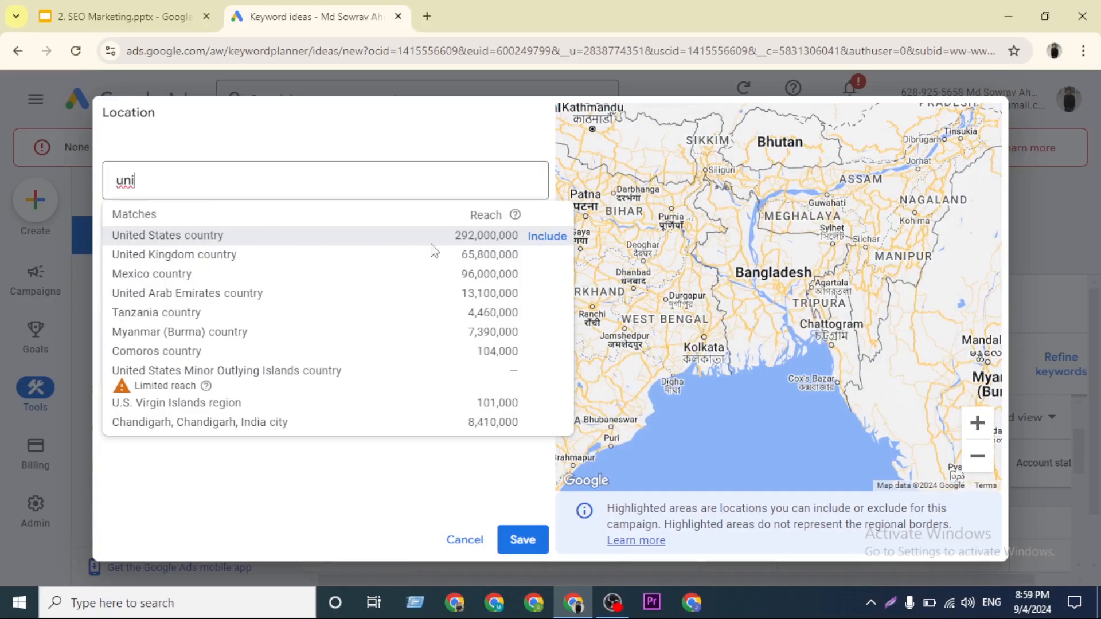
click(554, 246)
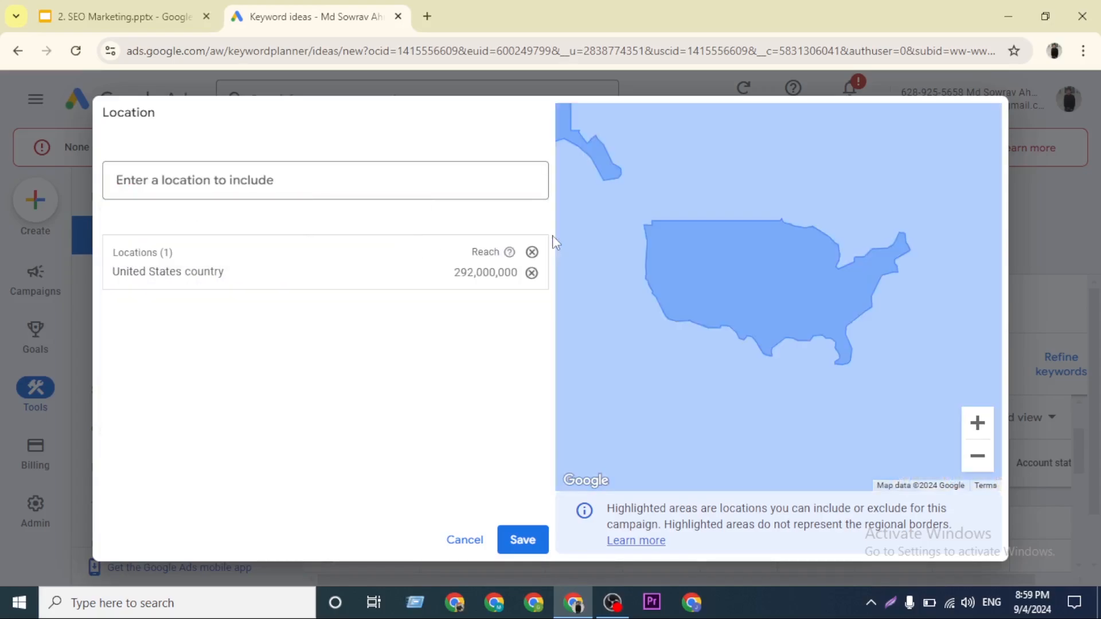
click(523, 538)
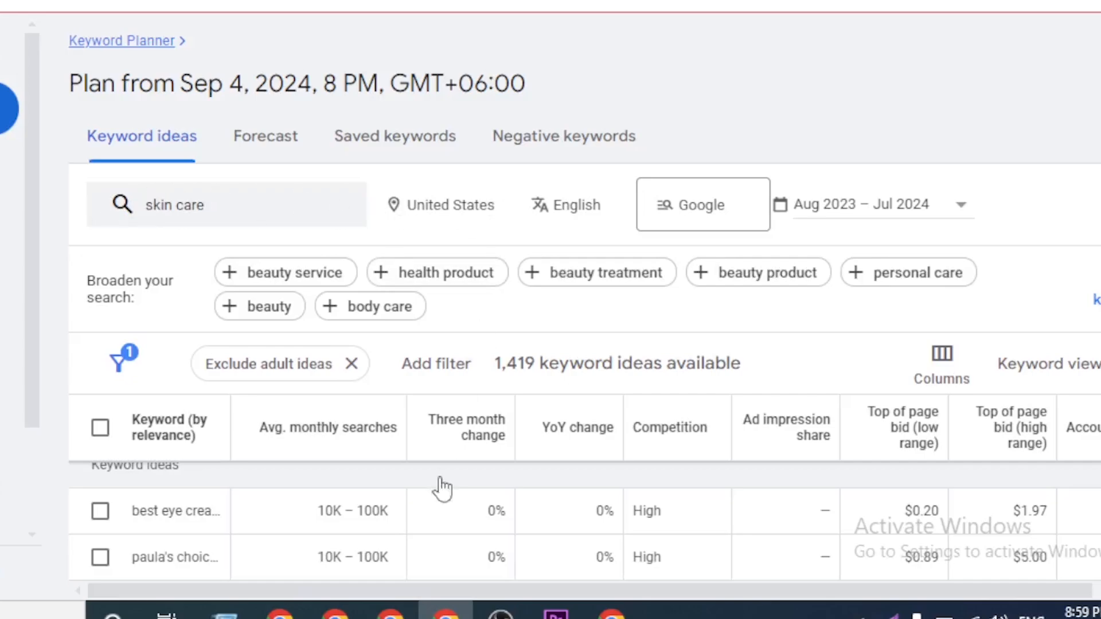
Step: Examine the average monthly searches and competition for "skin care" and the suggested keyword ideas
scroll(233, 510, up, 3)
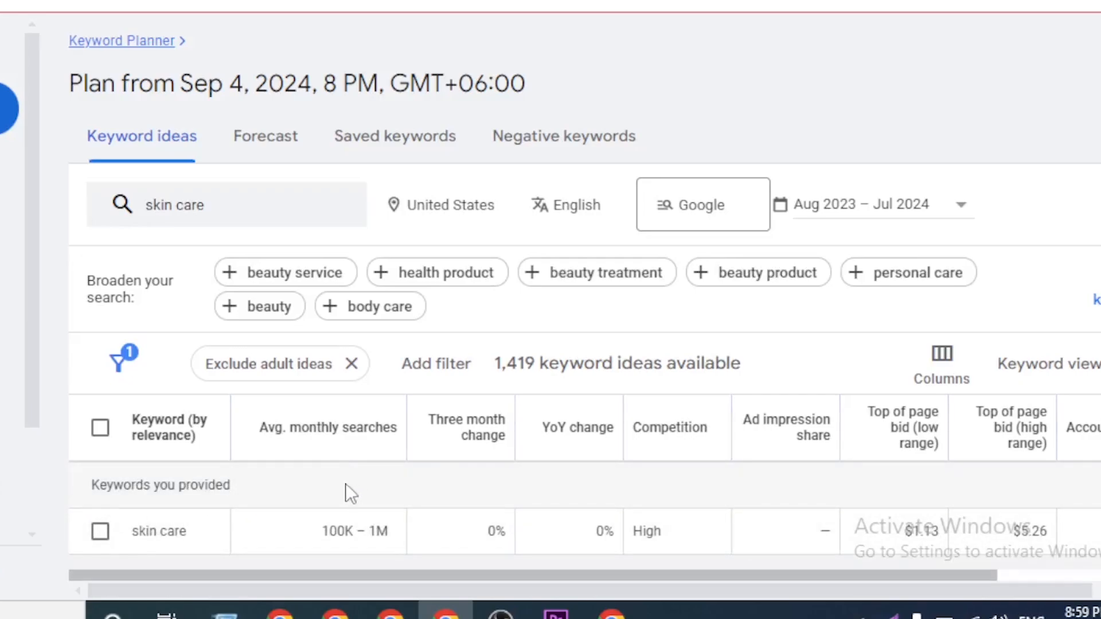
scroll(288, 501, down, 3)
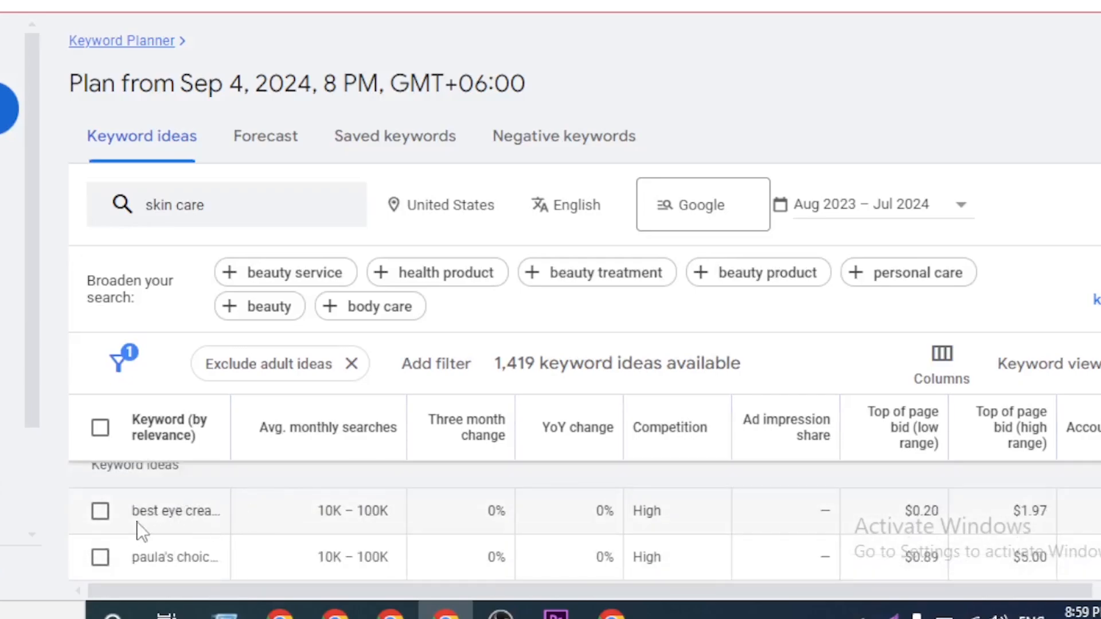
scroll(141, 532, up, 3)
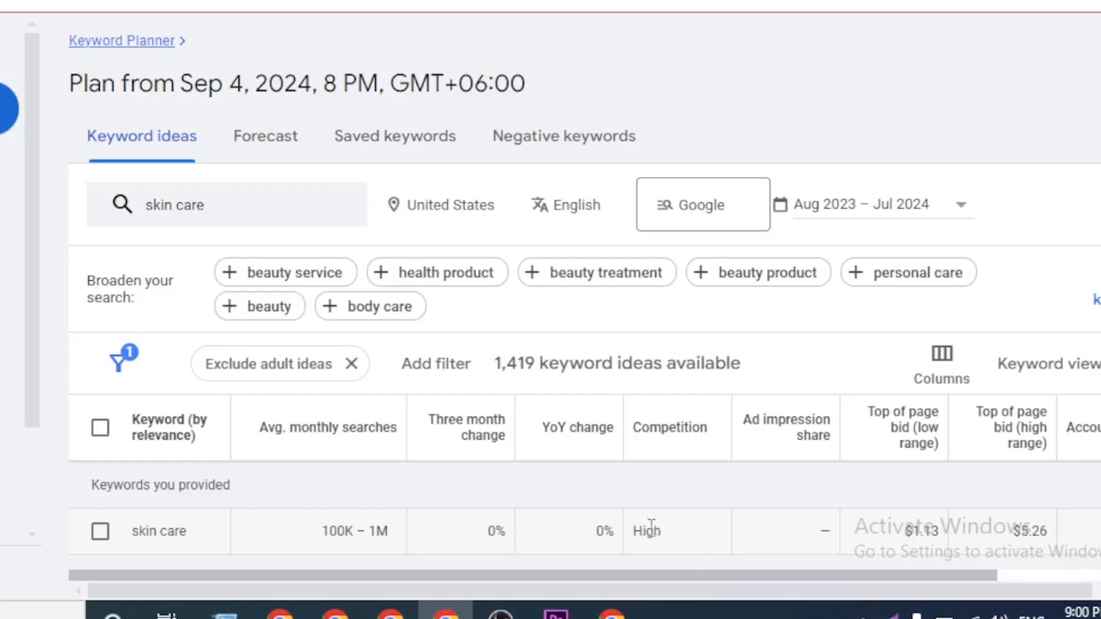
drag(670, 529, 631, 531)
click(677, 528)
click(675, 529)
scroll(390, 510, down, 2)
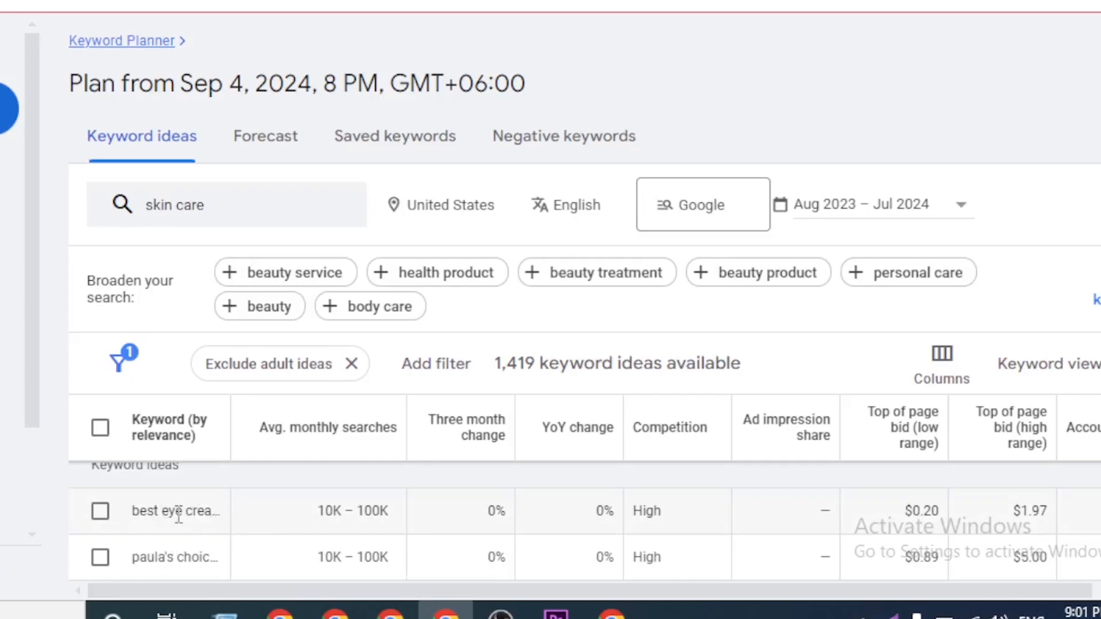
scroll(187, 503, down, 3)
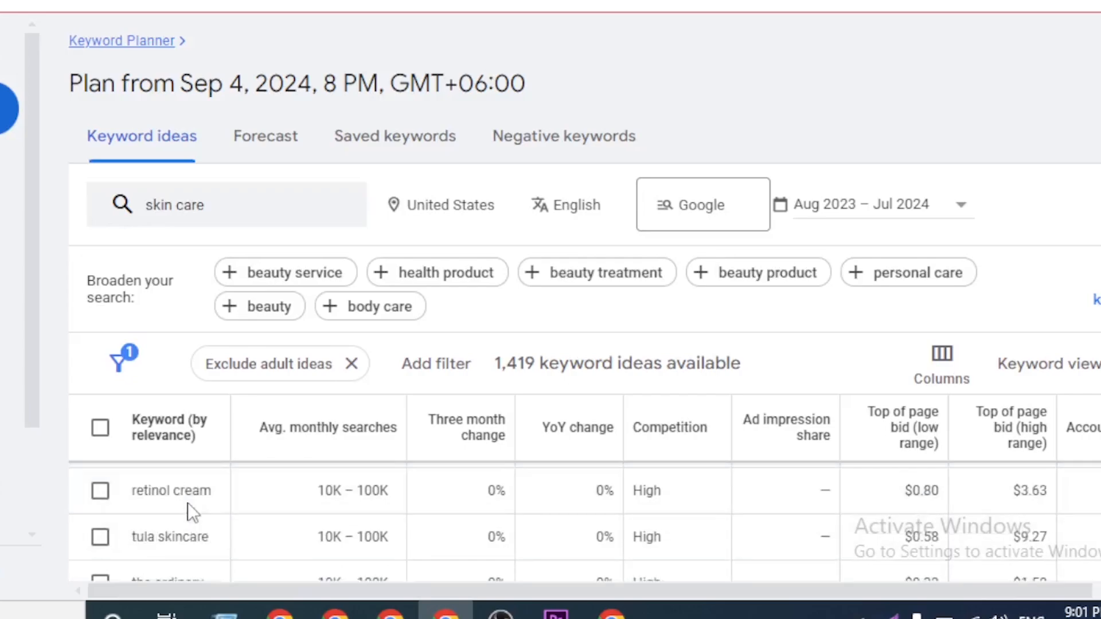
scroll(166, 516, up, 3)
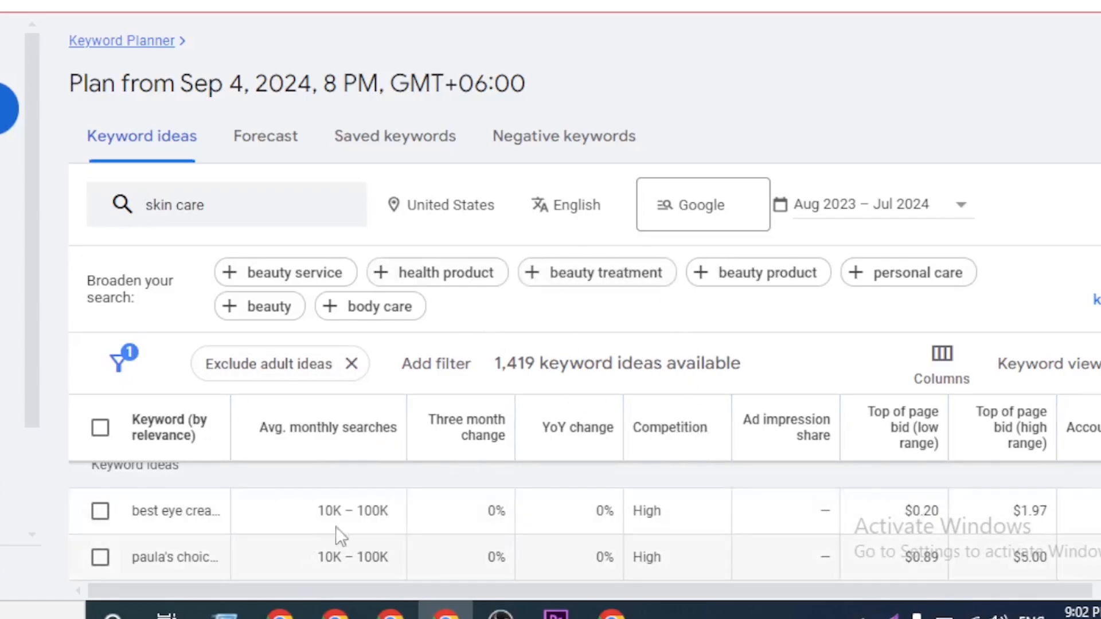
Step: Filter the skin care keyword ideas with the saved "Competition: Low" filter
mouse_move(278, 434)
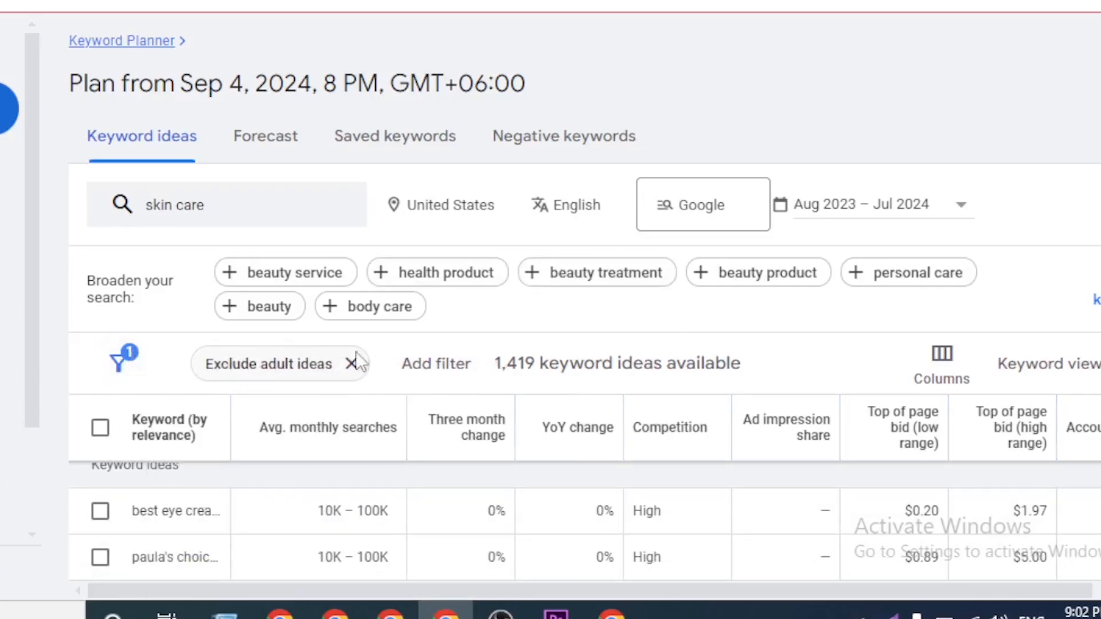
click(451, 376)
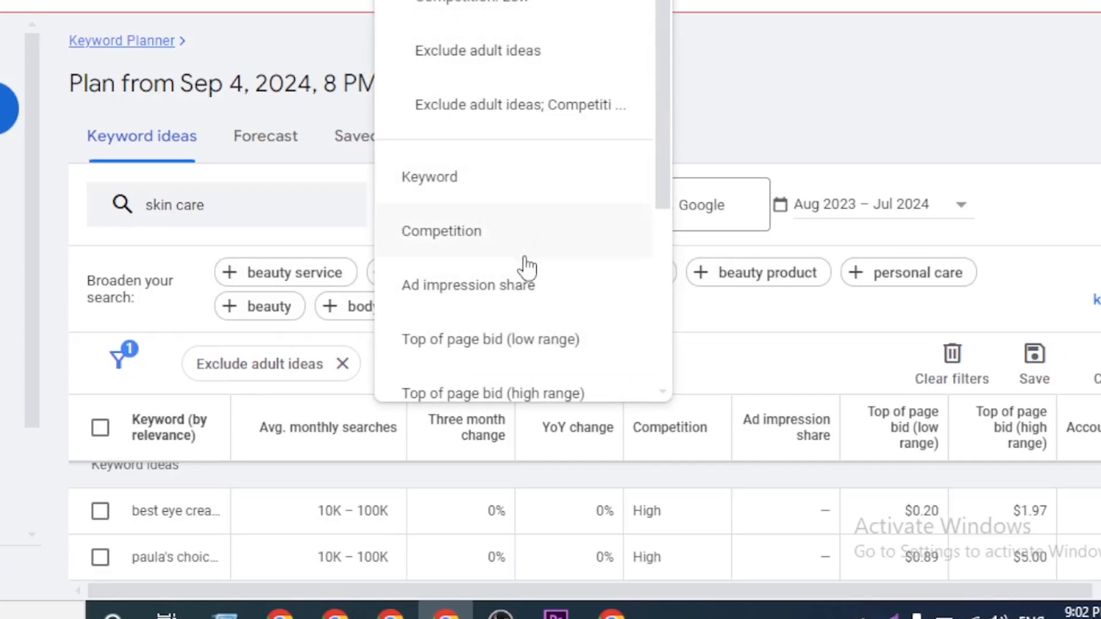
scroll(639, 367, down, 1)
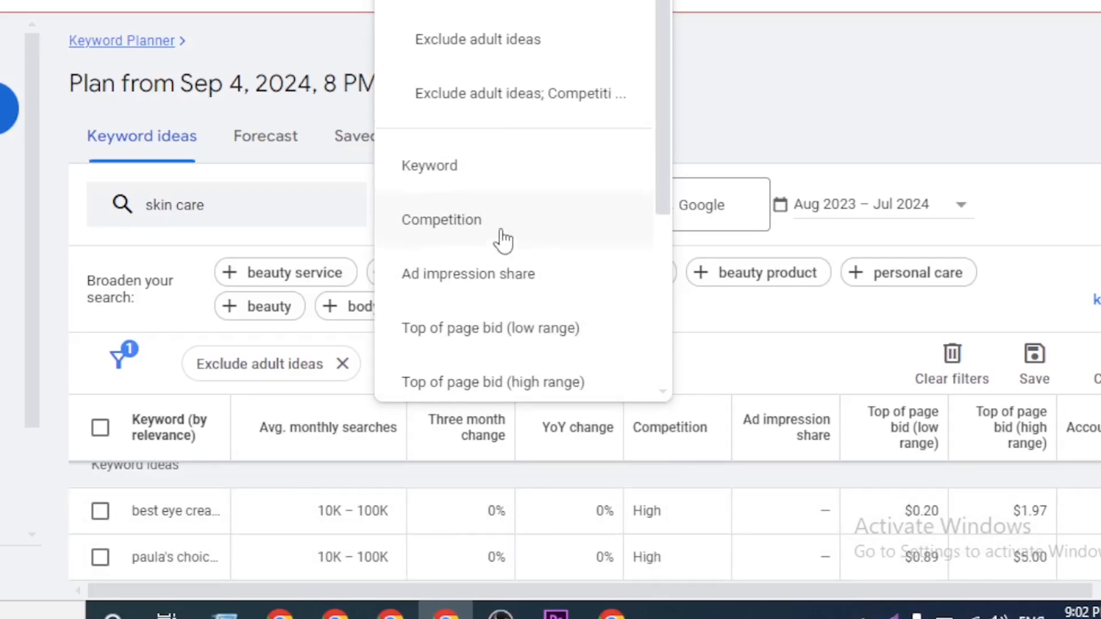
scroll(498, 238, up, 1)
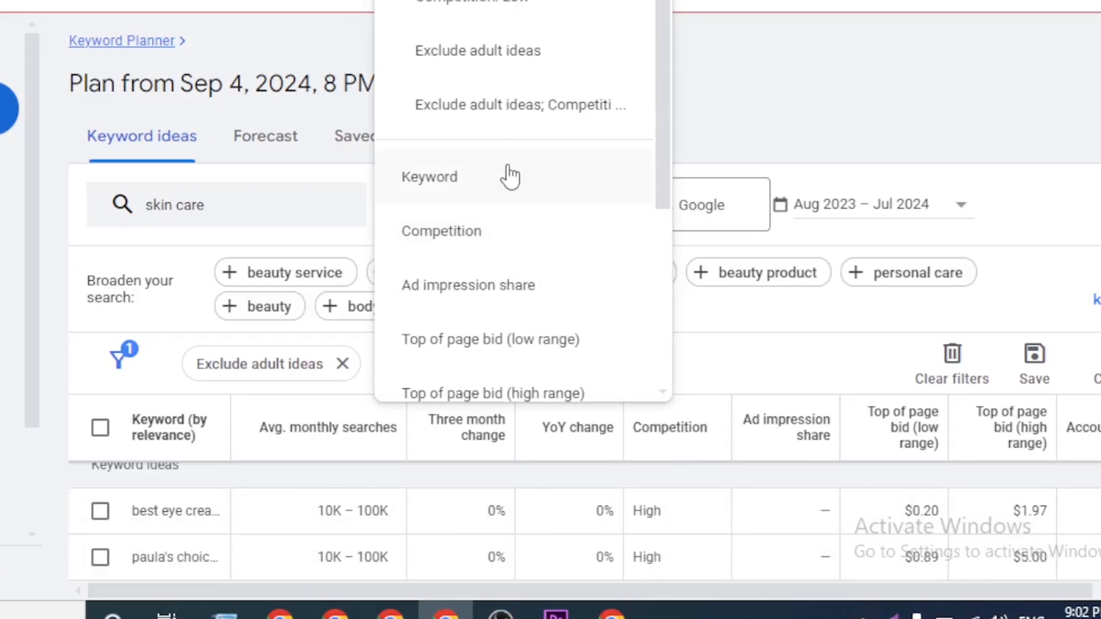
click(531, 7)
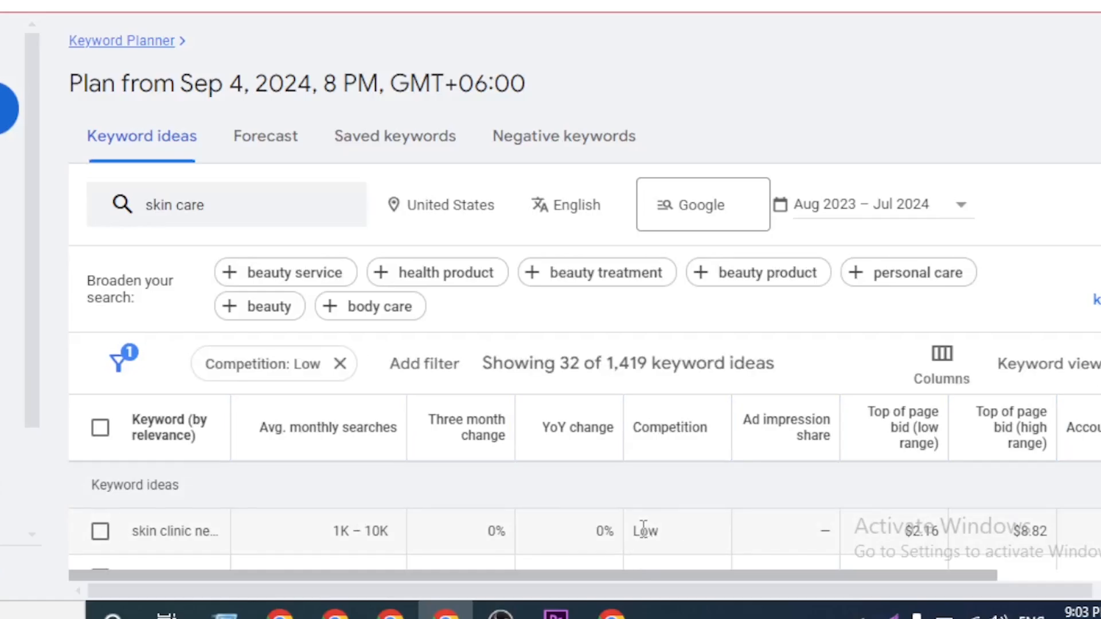
Step: Select the low-competition keyword ideas "skin clinic ne..." and "jack black sk...", leaving "clear skin cli..." unselected
click(101, 532)
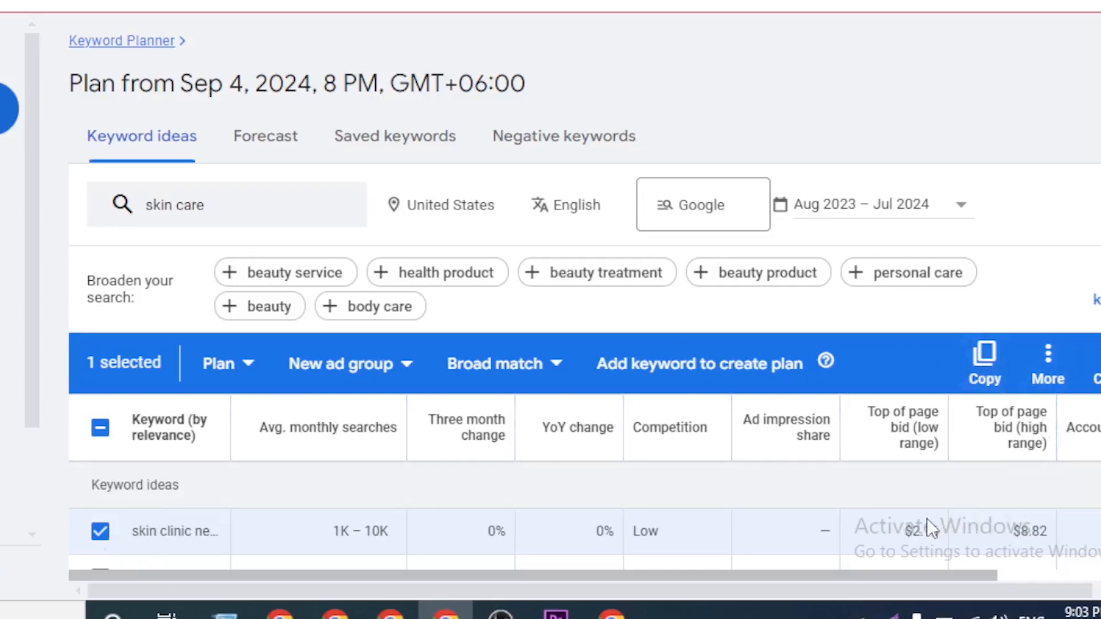
scroll(350, 546, down, 3)
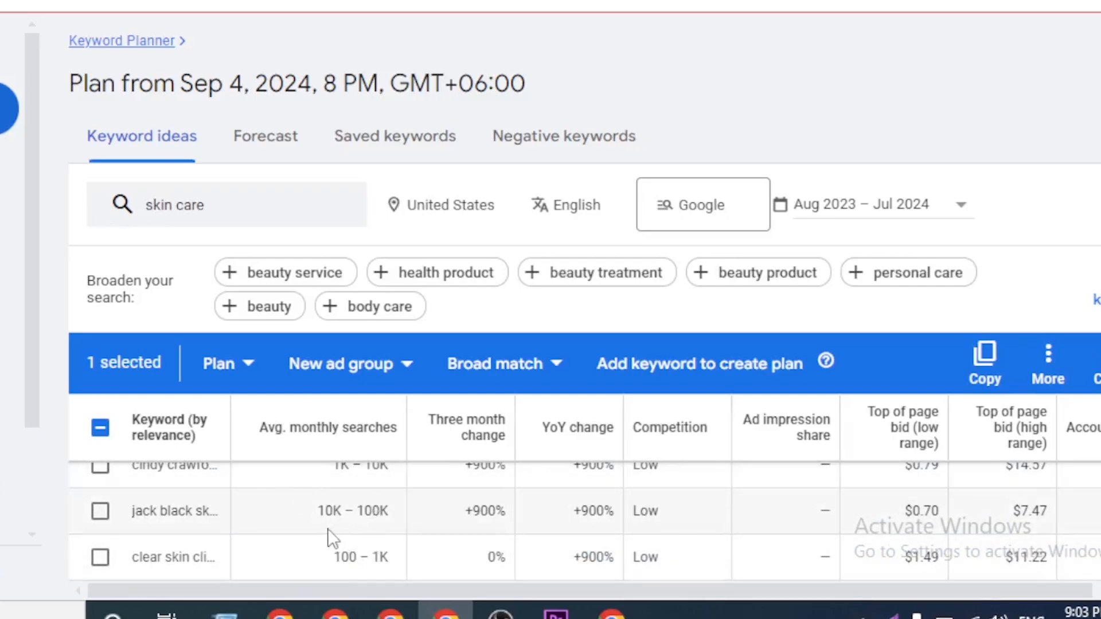
drag(319, 510, 378, 508)
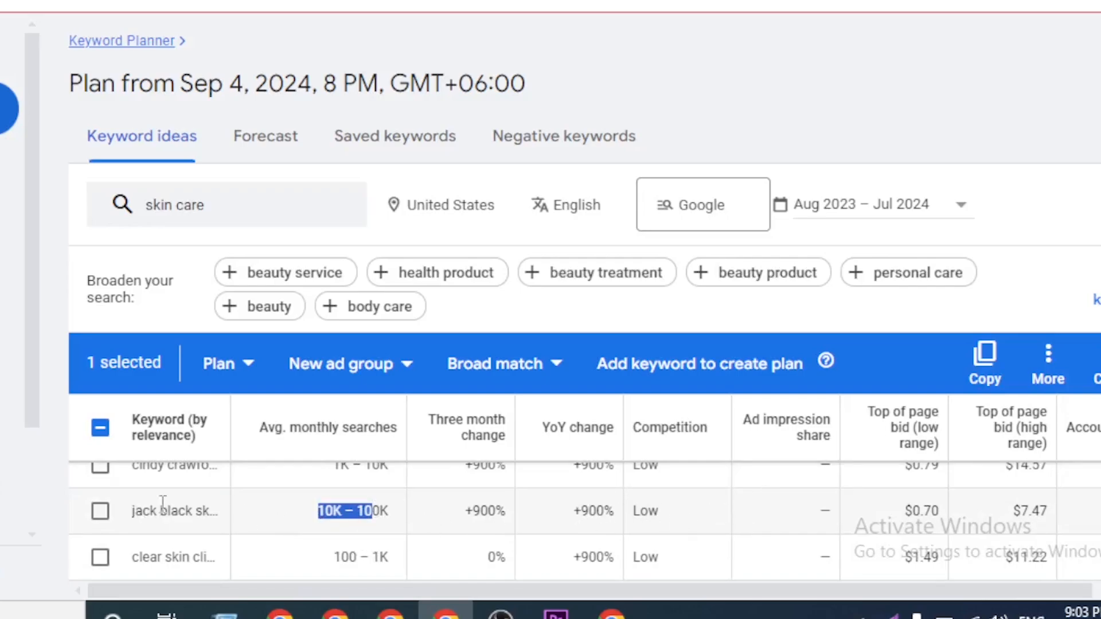
click(100, 511)
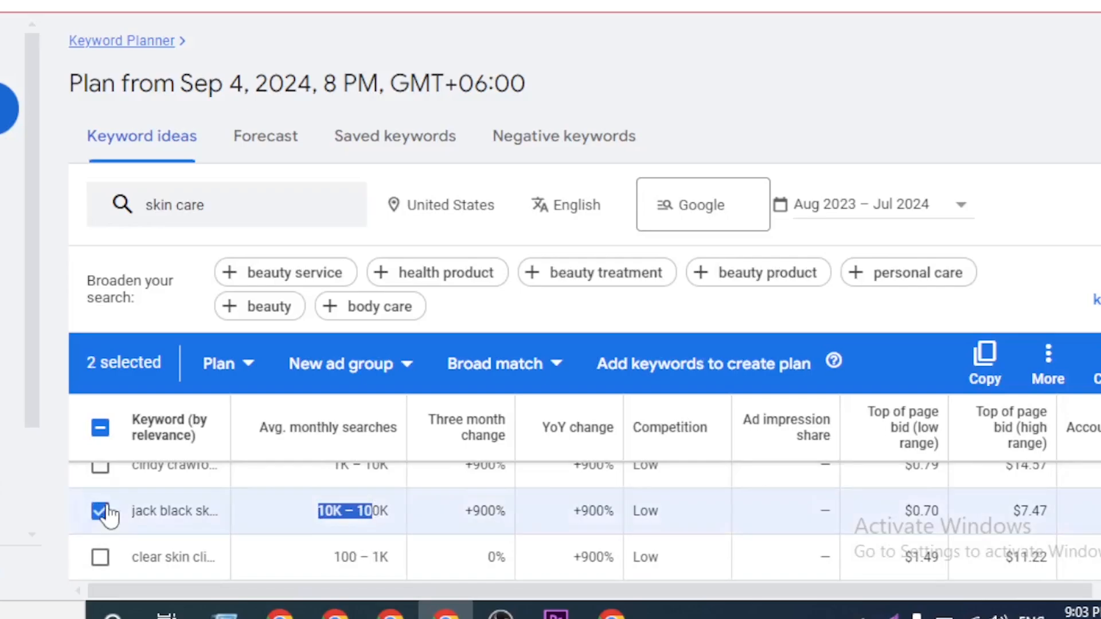
click(107, 557)
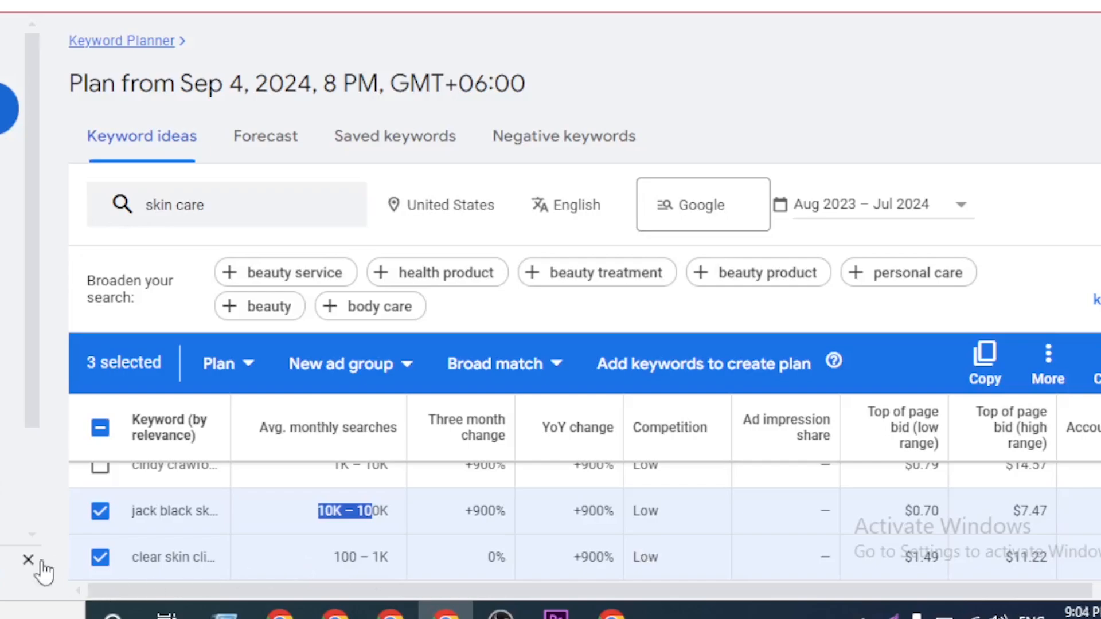
click(100, 556)
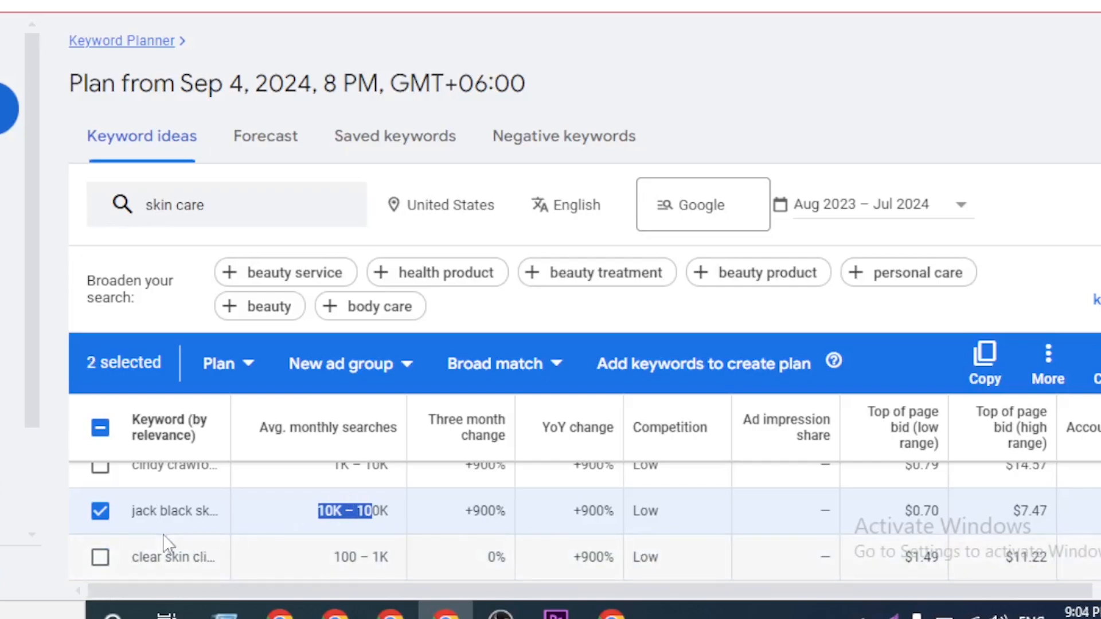
Step: Add the "cindy crawfo..." keyword idea to the selection and copy the three selected keywords to the clipboard
scroll(163, 534, up, 5)
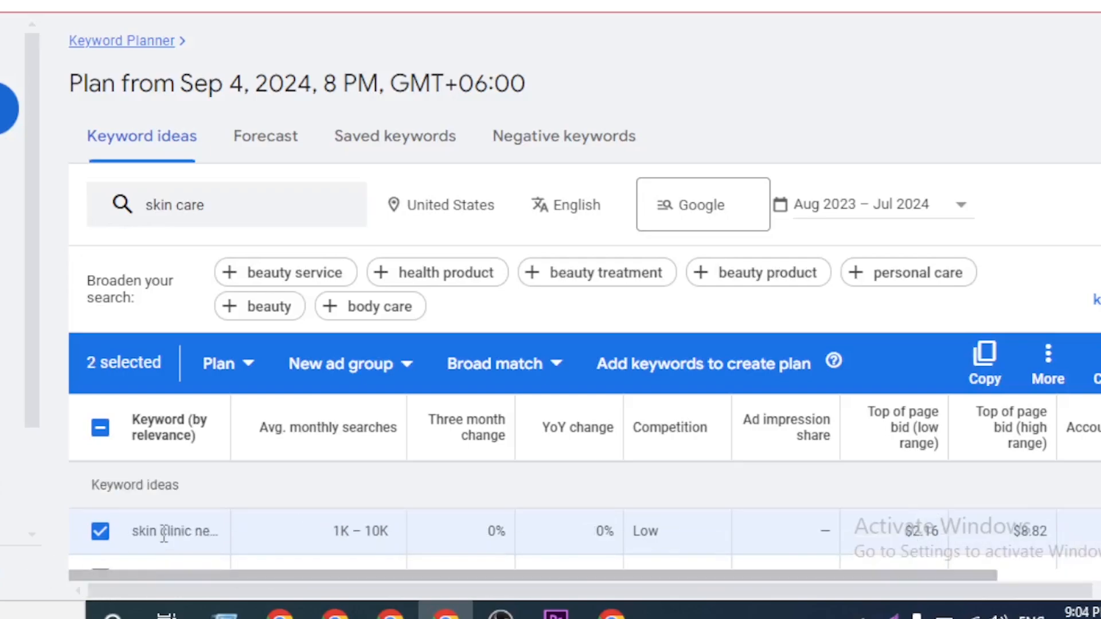
click(108, 569)
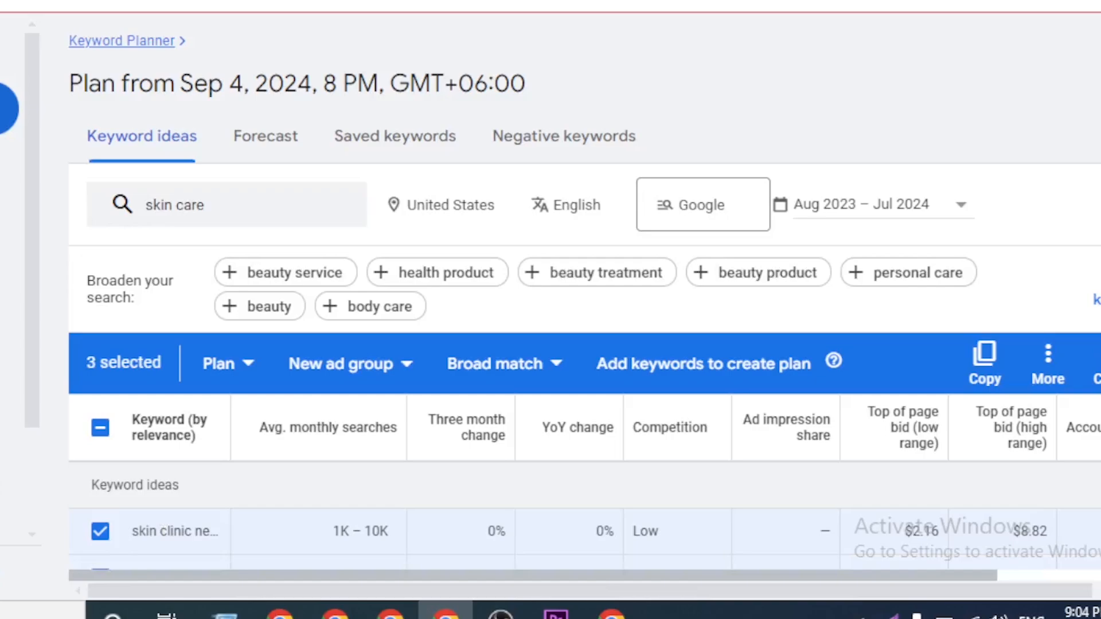
scroll(585, 520, down, 1)
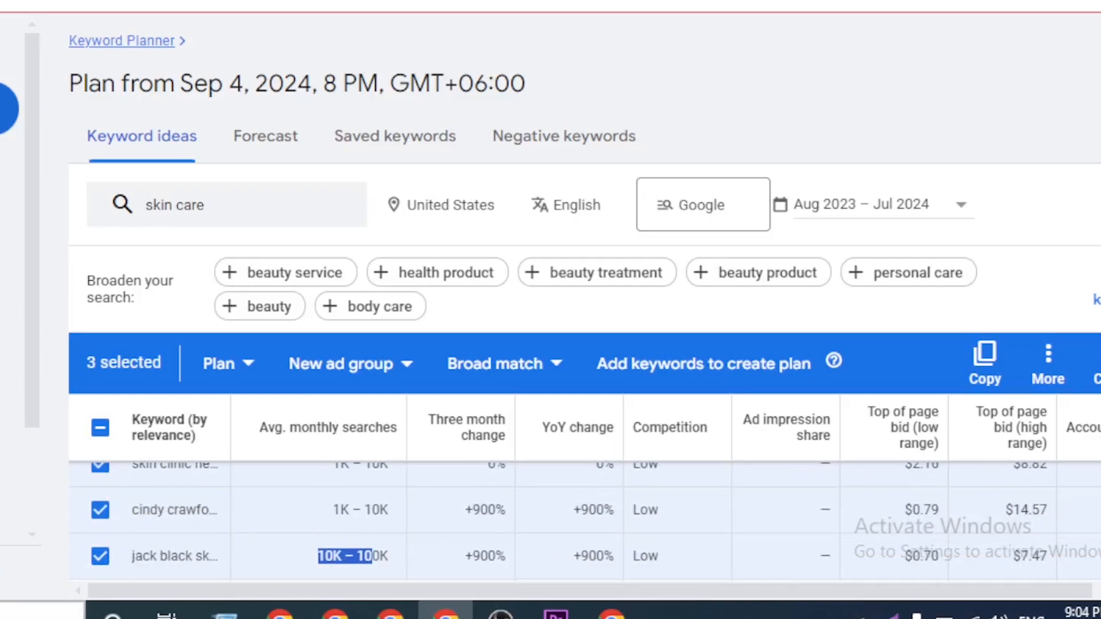
click(329, 508)
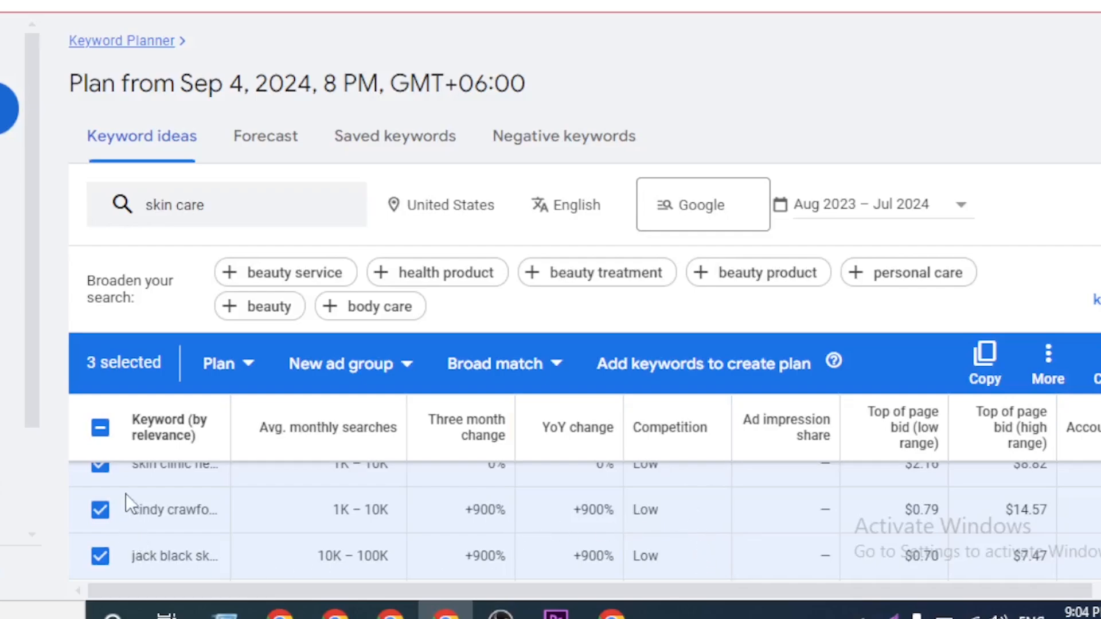
scroll(126, 494, up, 1)
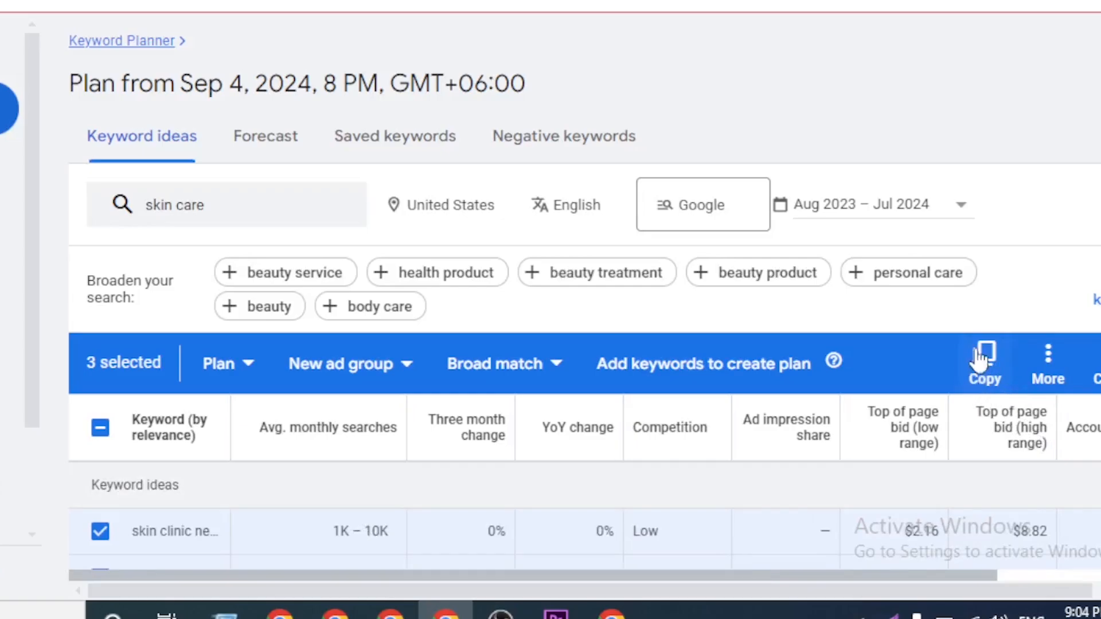
click(997, 373)
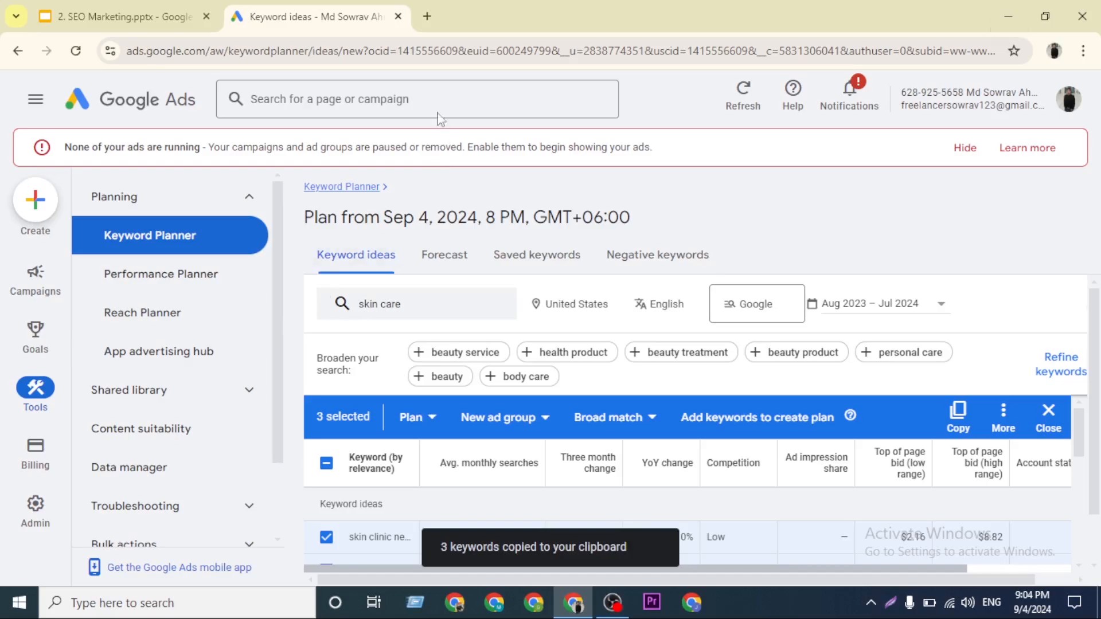
Step: Open Google Drive in a new browser tab and create a blank Google Sheets spreadsheet
key(ctrl+t)
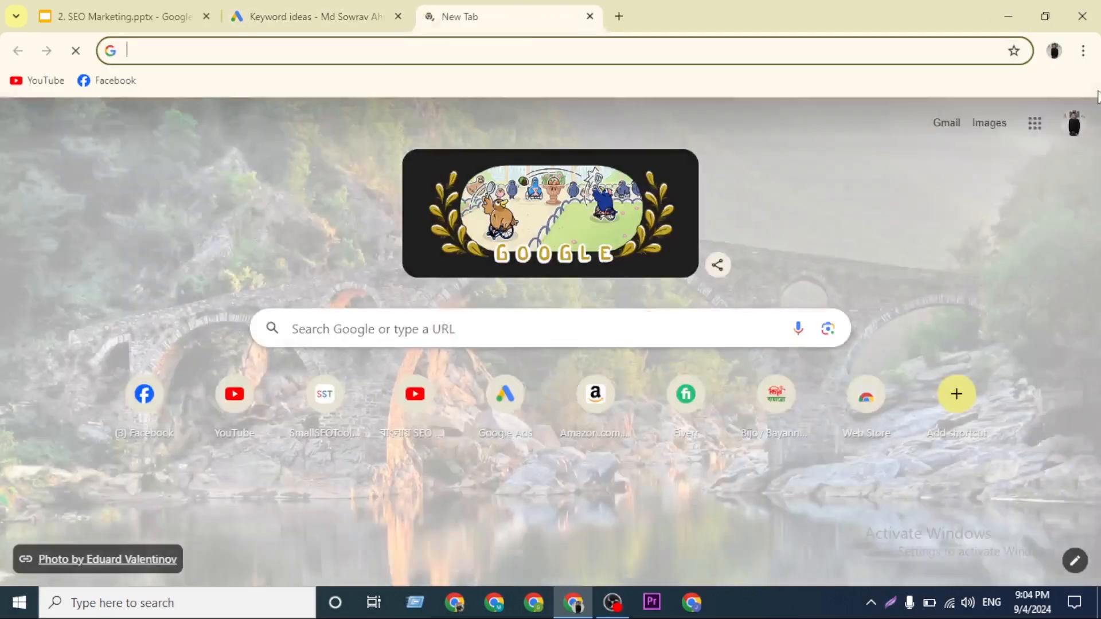
click(1034, 123)
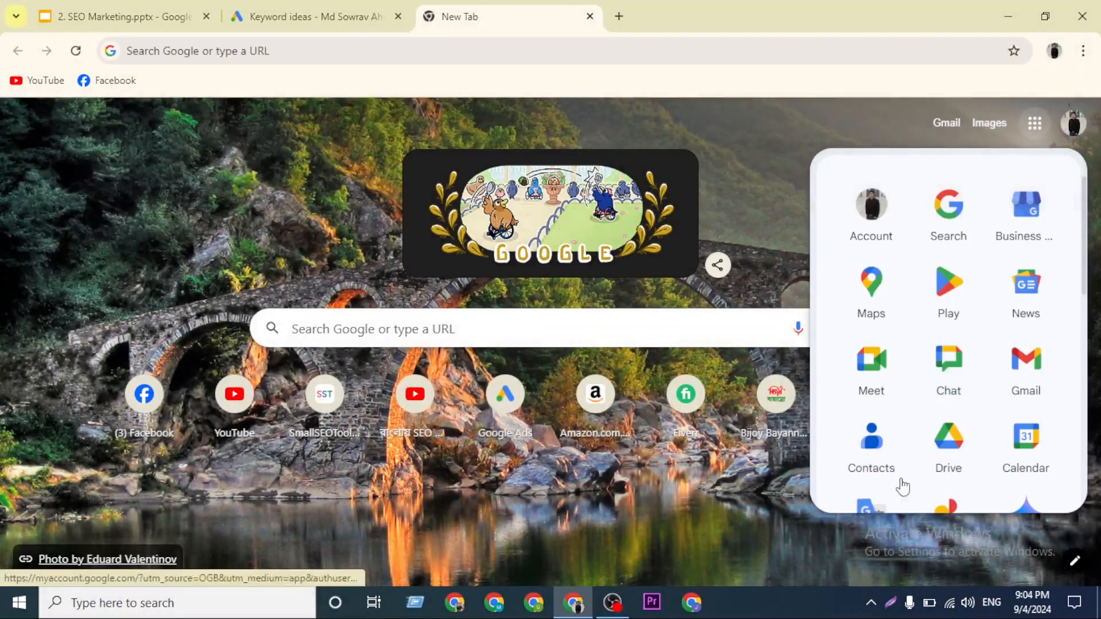
click(952, 453)
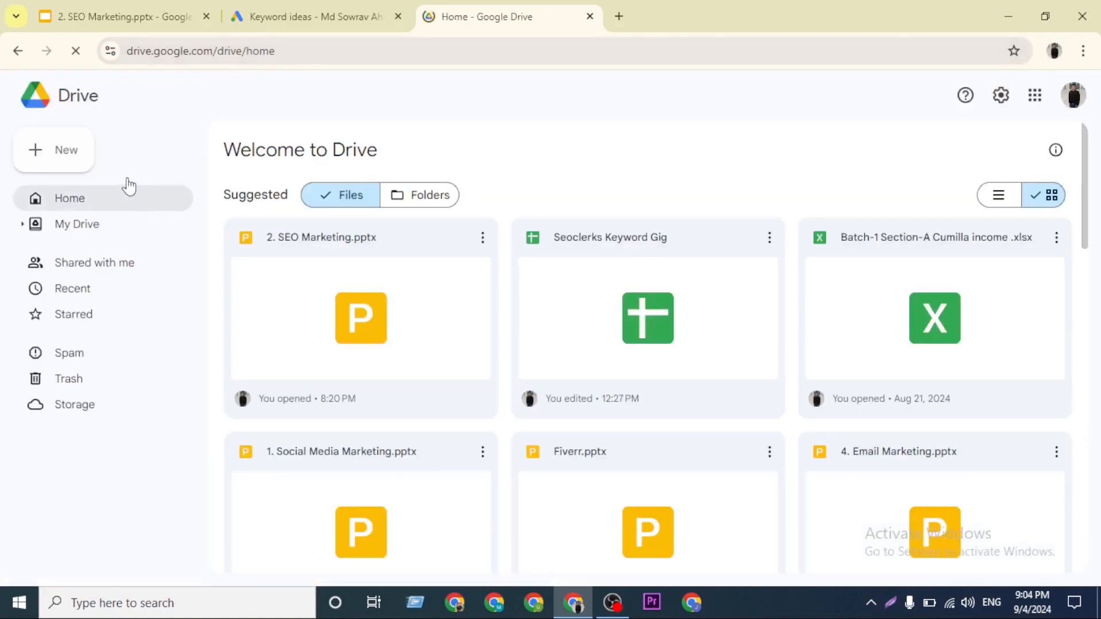
click(74, 161)
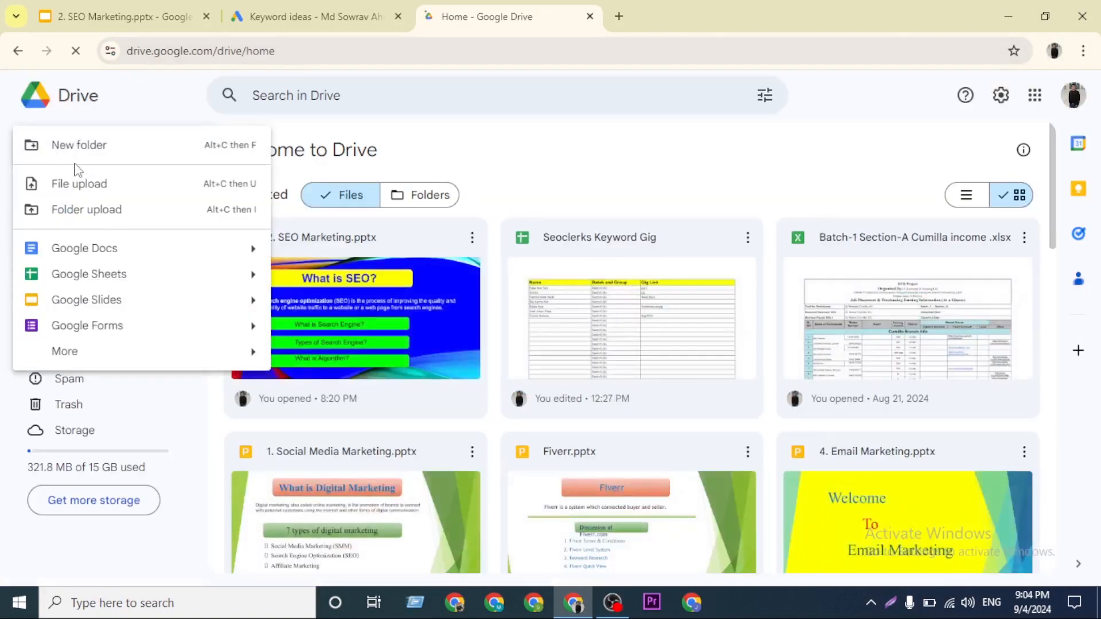
click(135, 275)
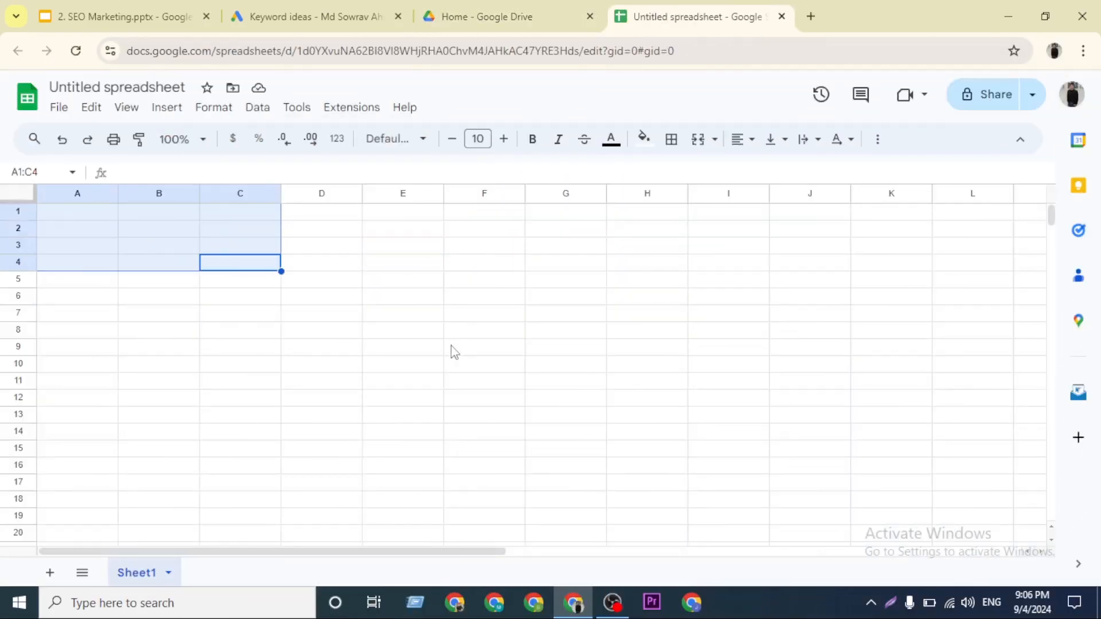
Step: Enter the column headers Keyword, Volume and Competitor in cells A1 to C1
click(453, 351)
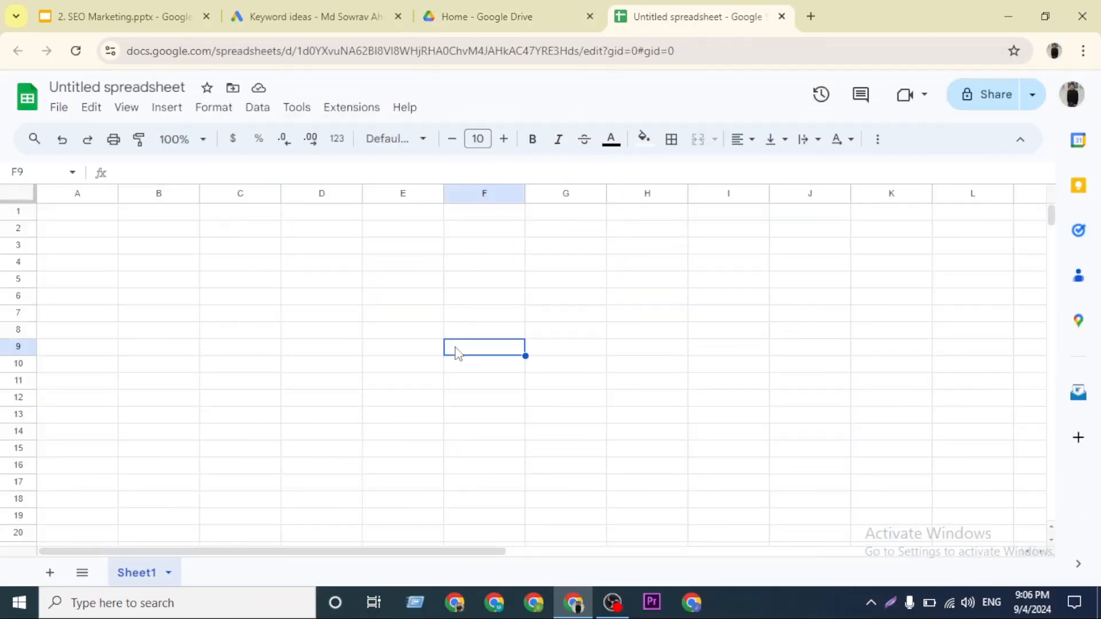
click(100, 211)
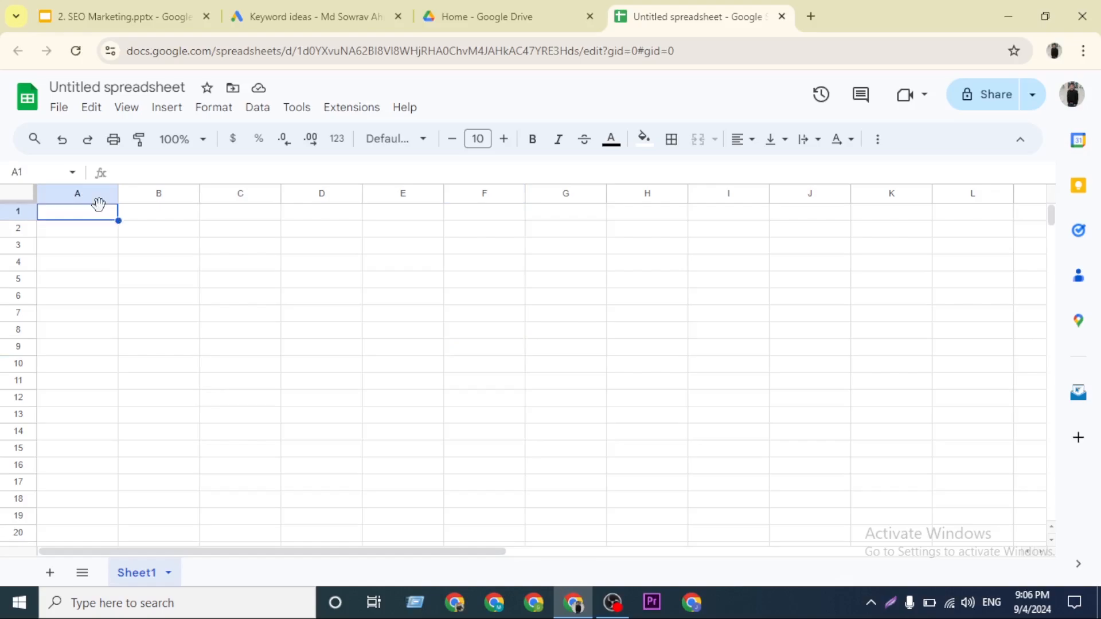
text(Ke)
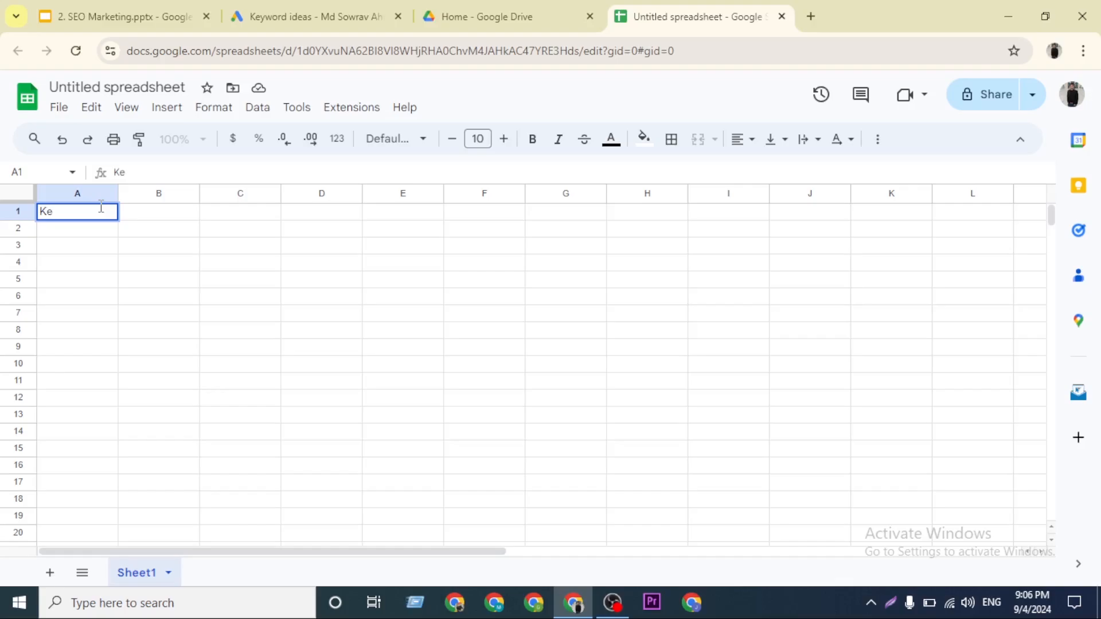
text(y)
text(wo)
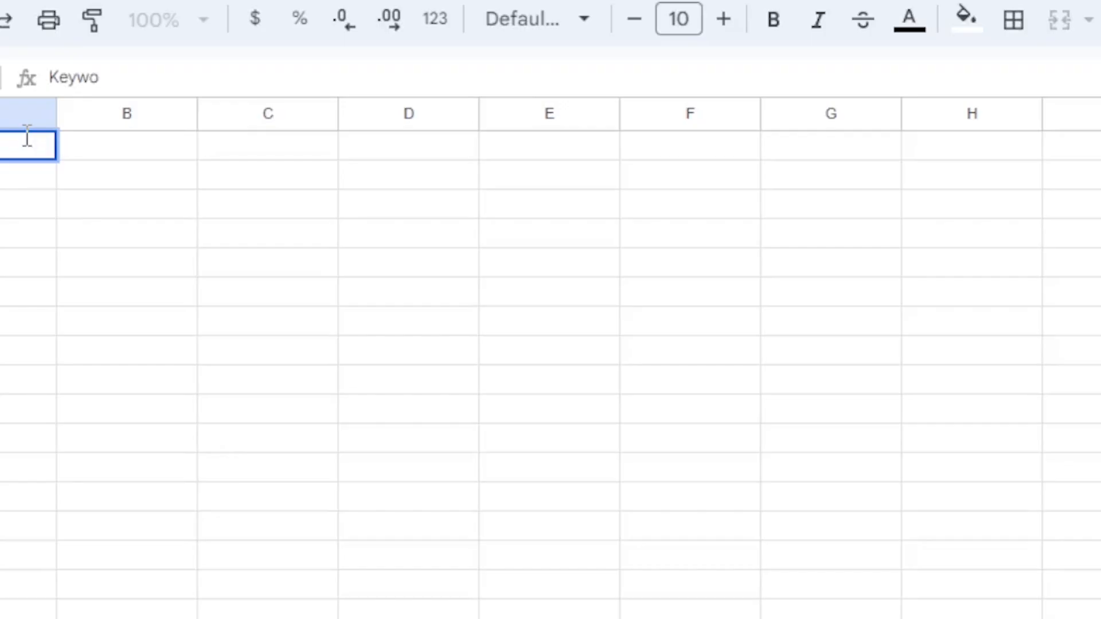
text(rd)
key(Tab)
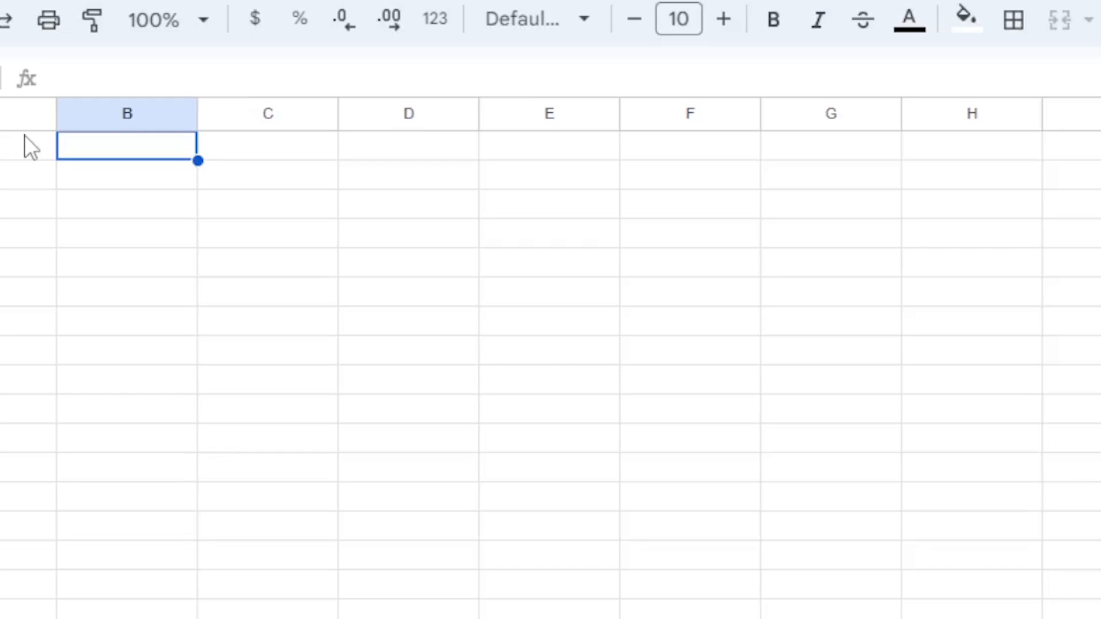
text(Vo)
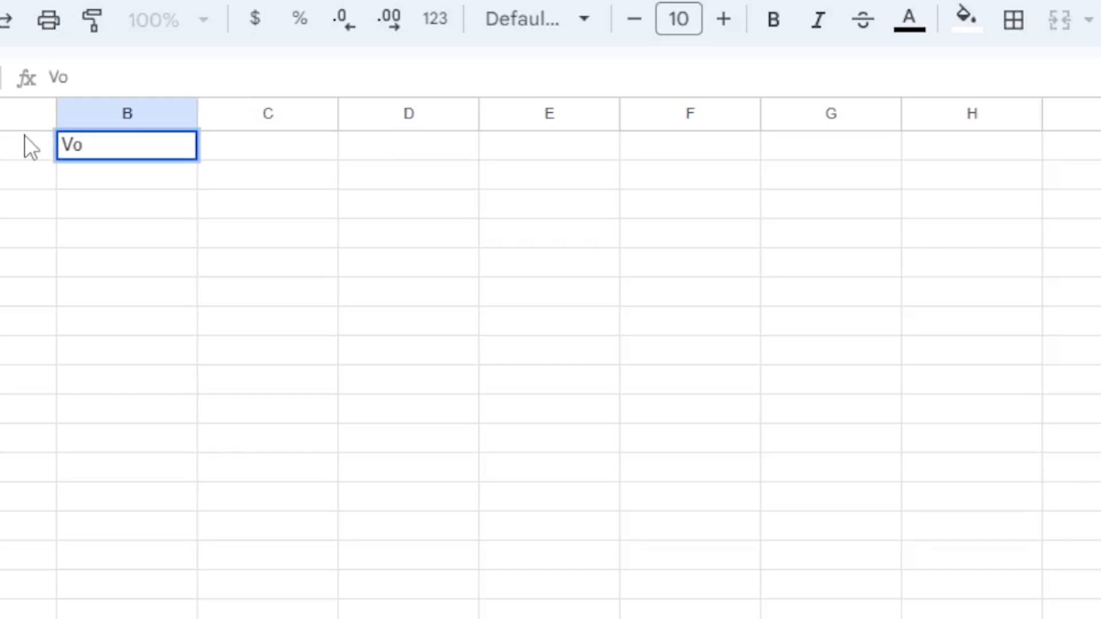
text(lume)
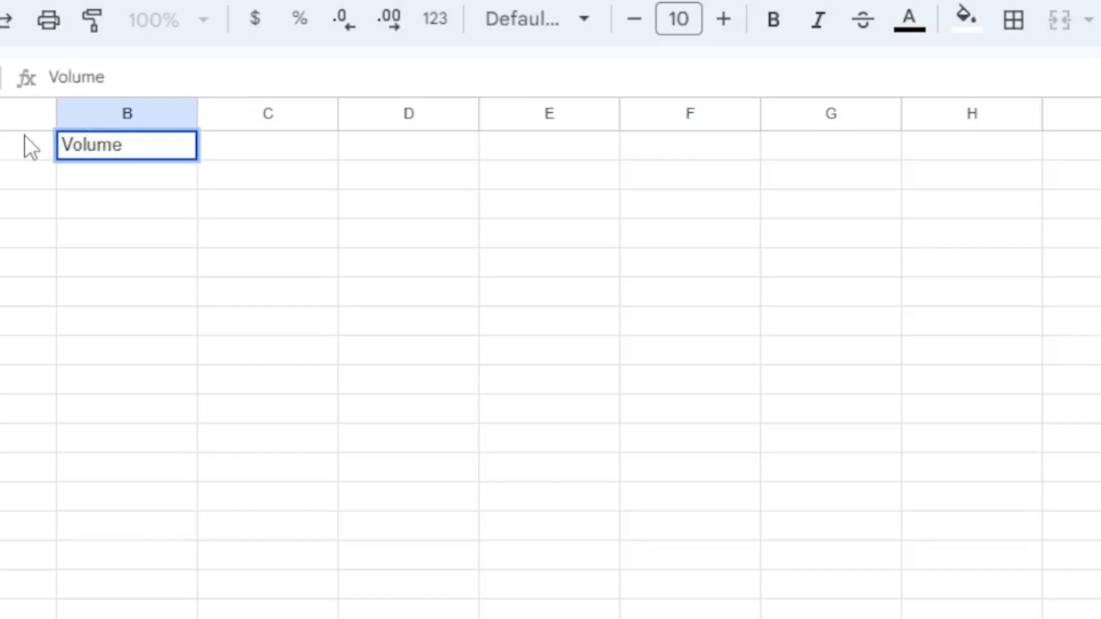
key(Tab)
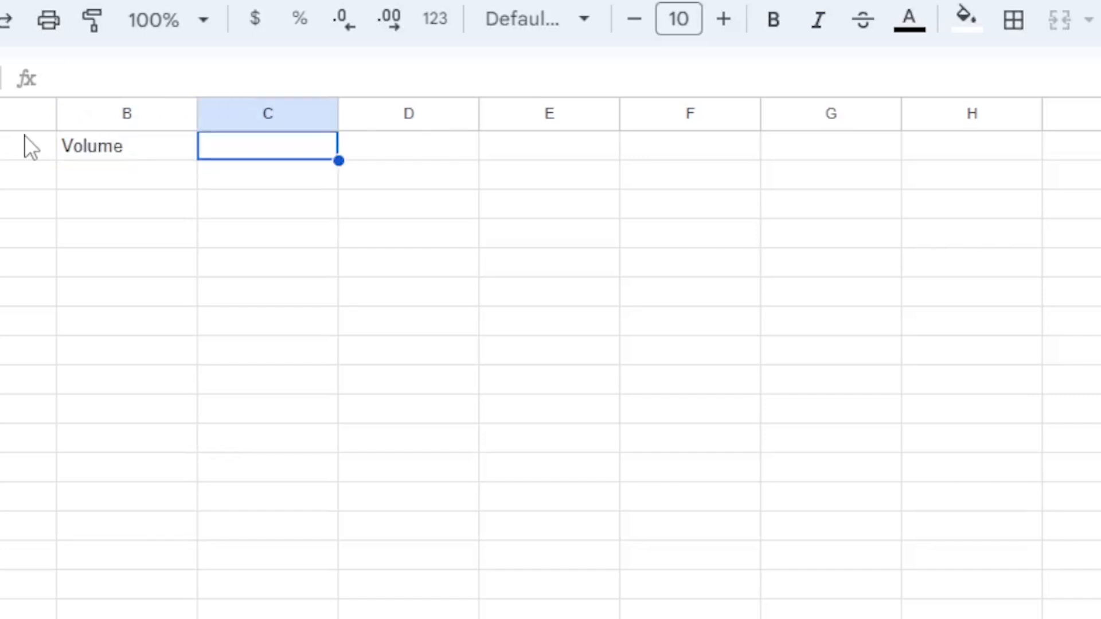
text(Com)
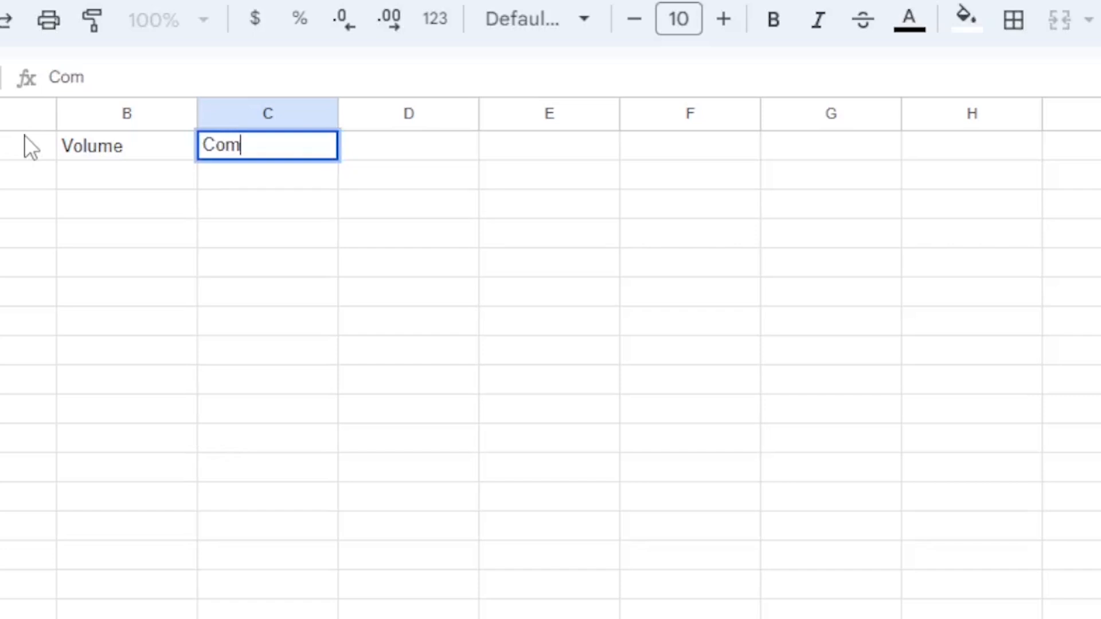
text(petitor)
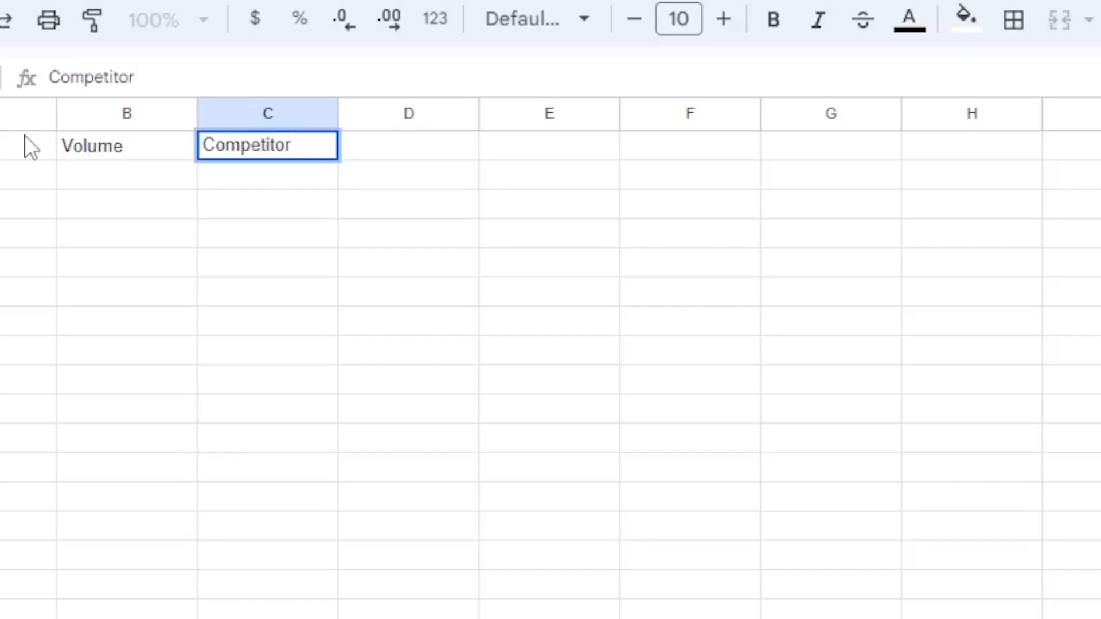
click(77, 157)
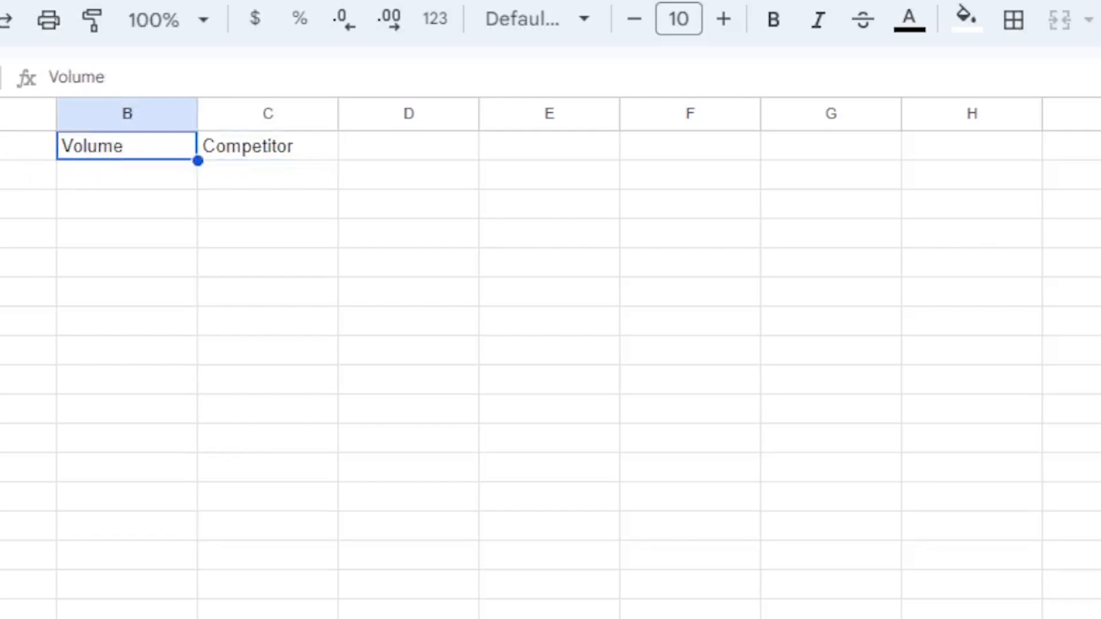
Step: Apply all borders to the range A1 to C13 to outline the keyword table
drag(28, 146, 295, 511)
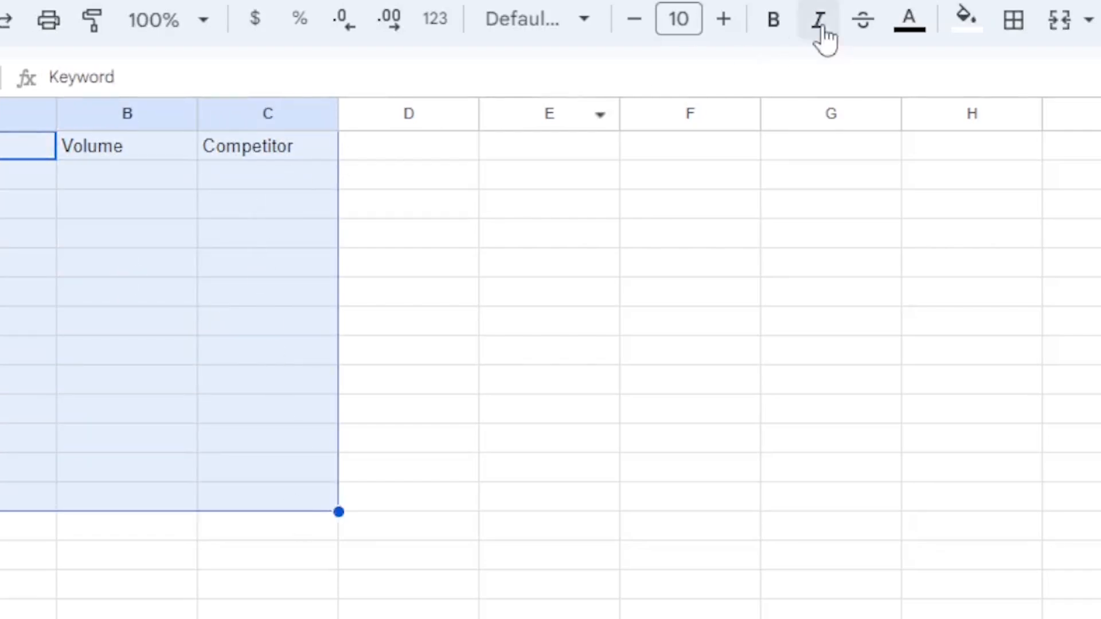
click(1013, 28)
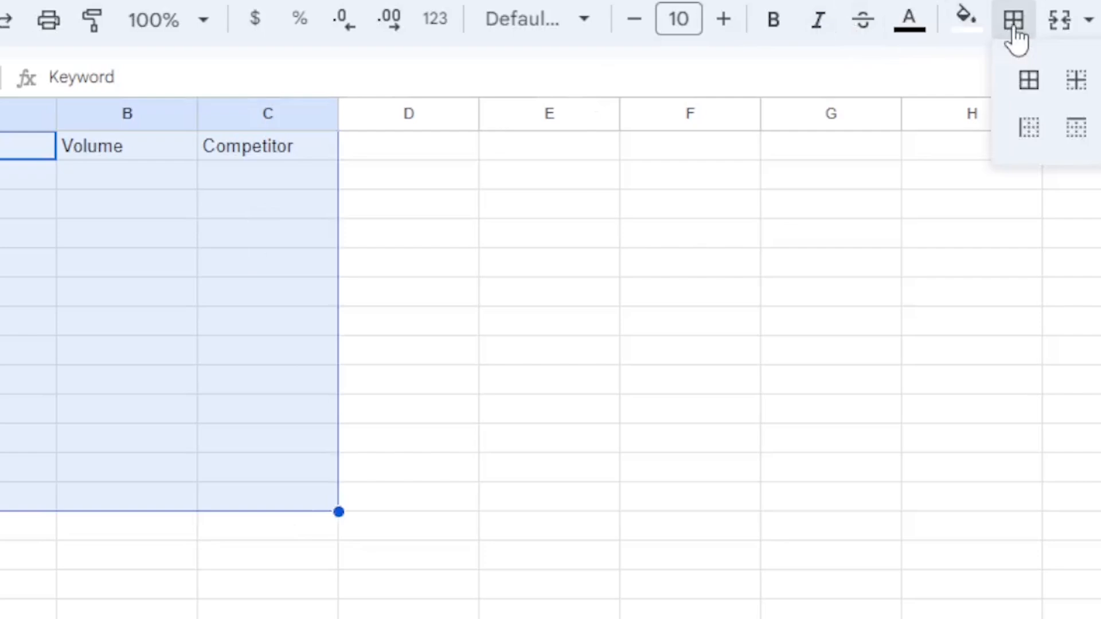
click(1029, 83)
click(165, 300)
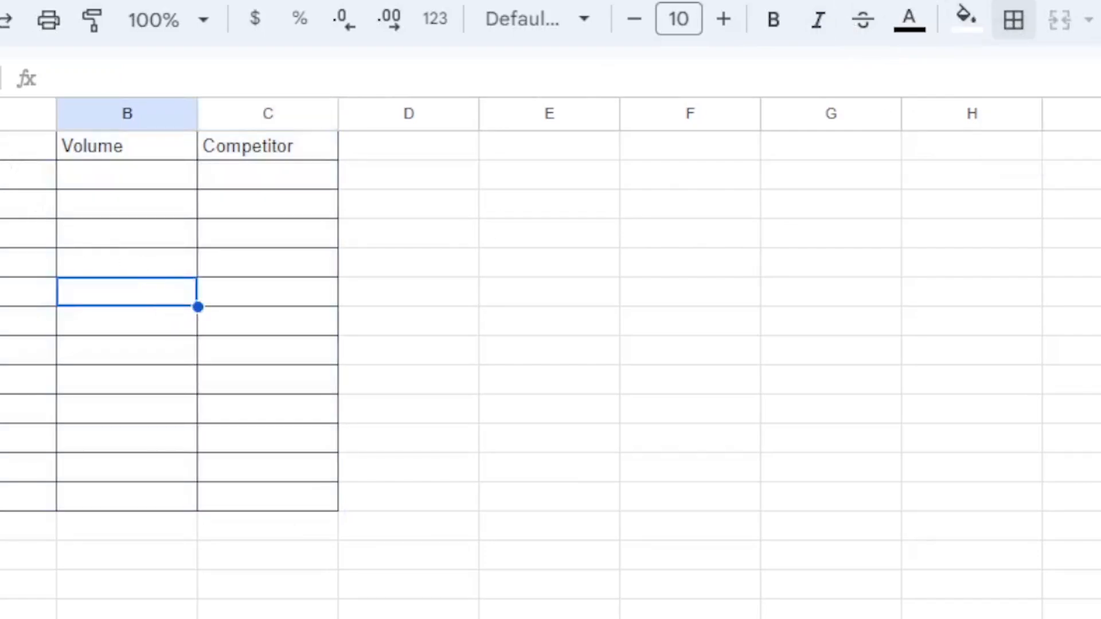
Step: Make the header cells A1 to C1 bold and set their font size to 16
click(3, 150)
drag(213, 158, 270, 147)
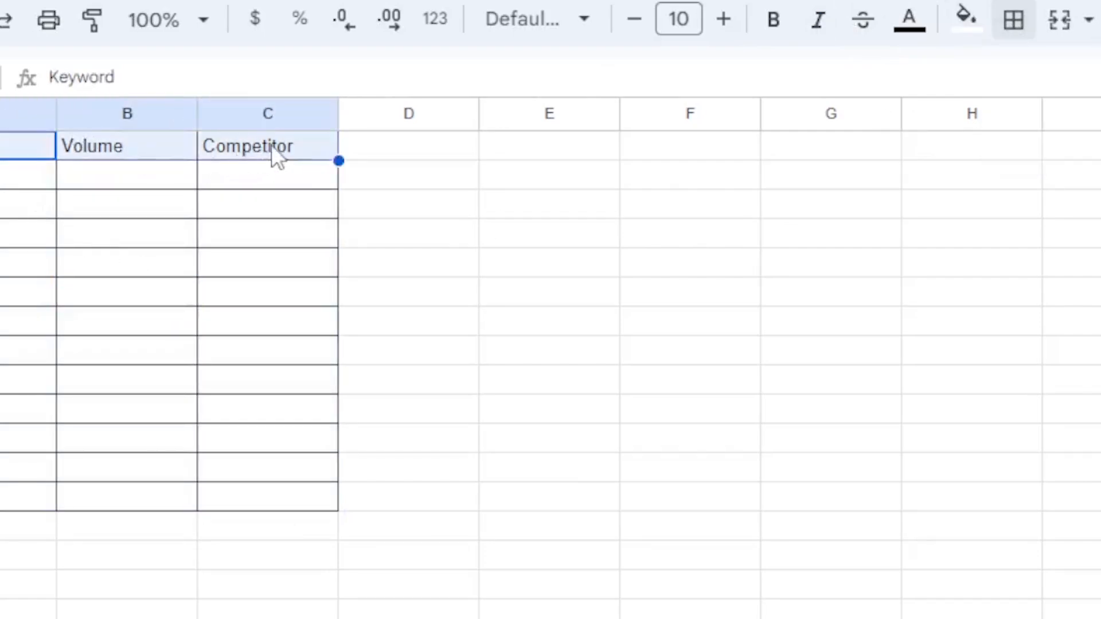
click(772, 23)
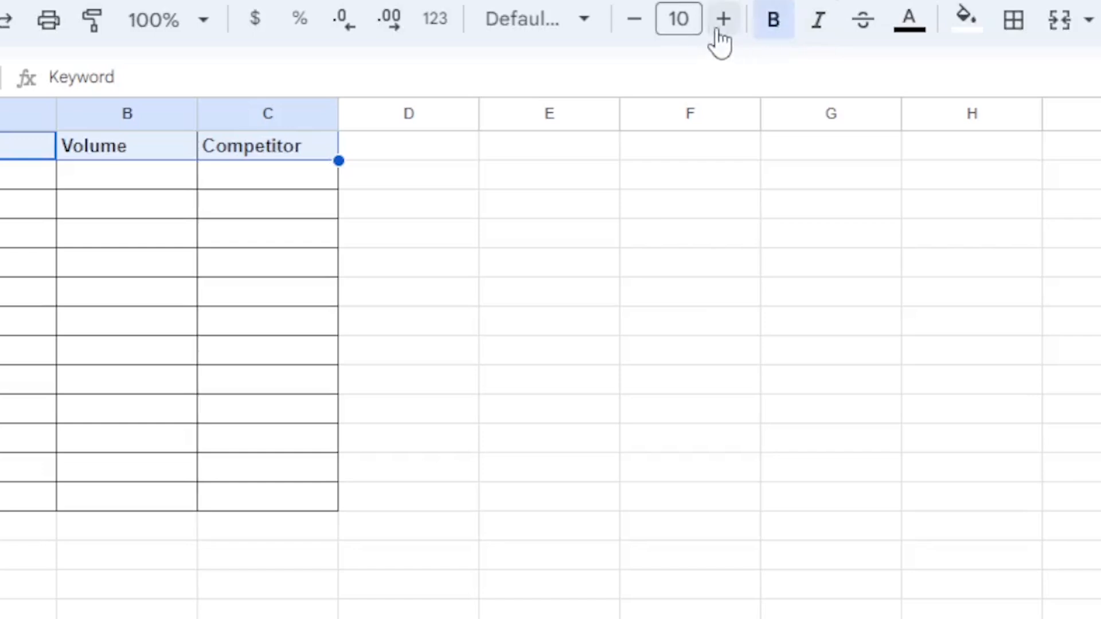
click(721, 26)
click(721, 26)
click(721, 25)
click(721, 26)
click(723, 23)
click(722, 23)
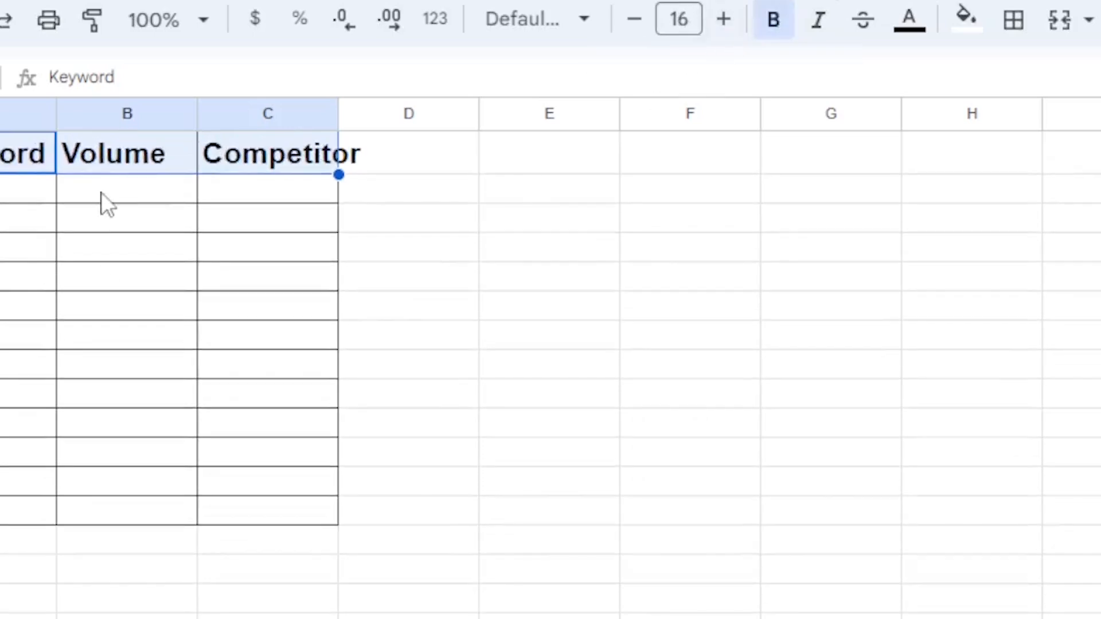
Step: Widen columns A, B and C so that the enlarged headers fit with room to spare
drag(57, 113, 108, 115)
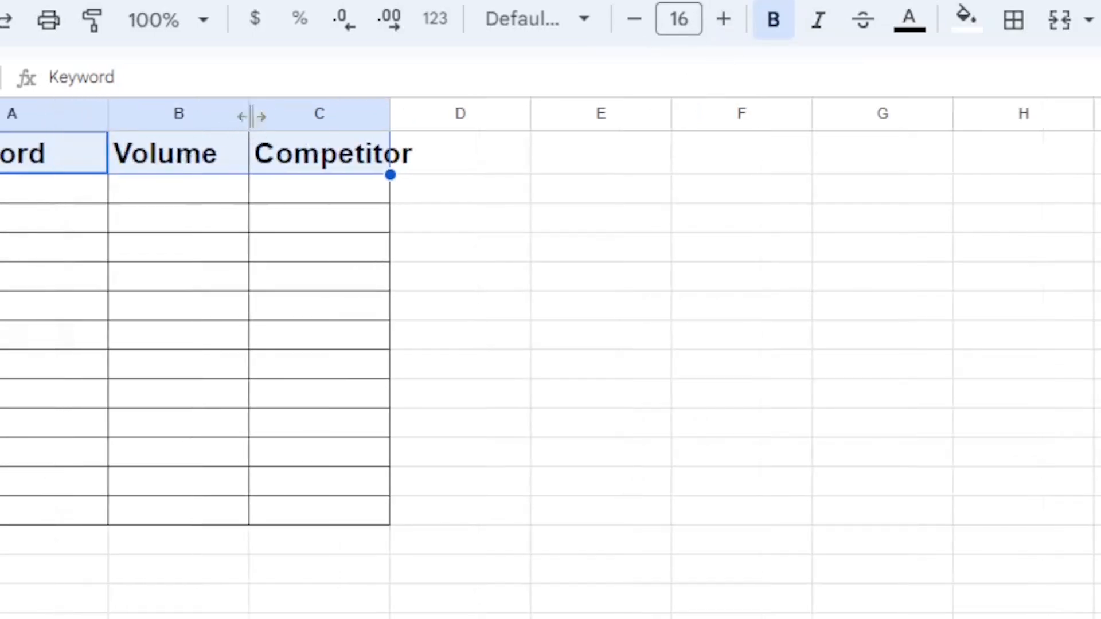
drag(248, 113, 284, 135)
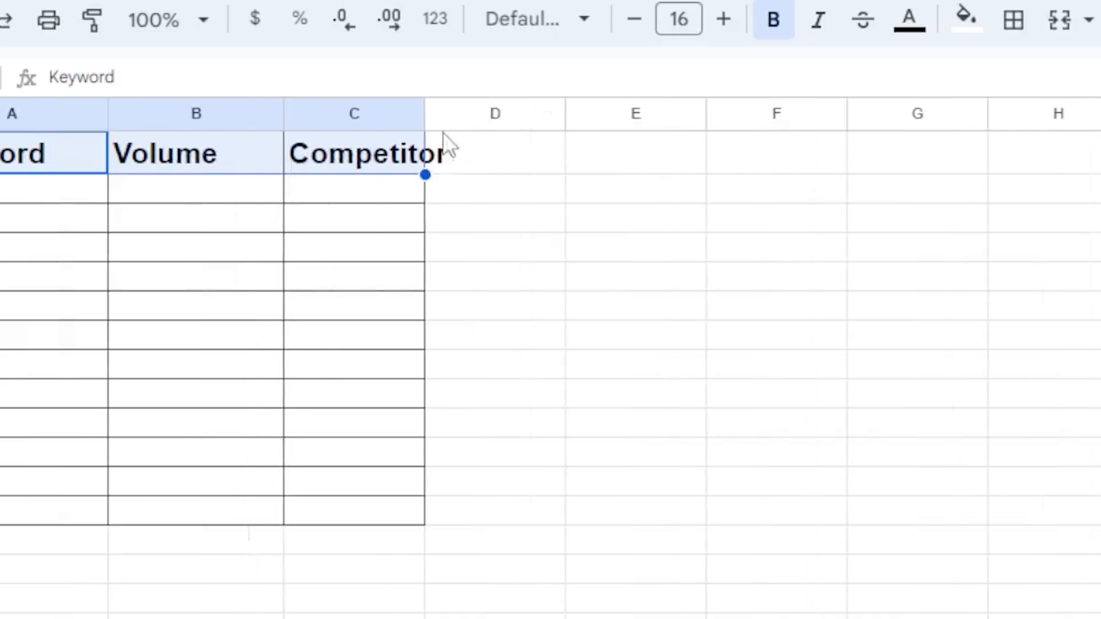
drag(425, 115, 510, 161)
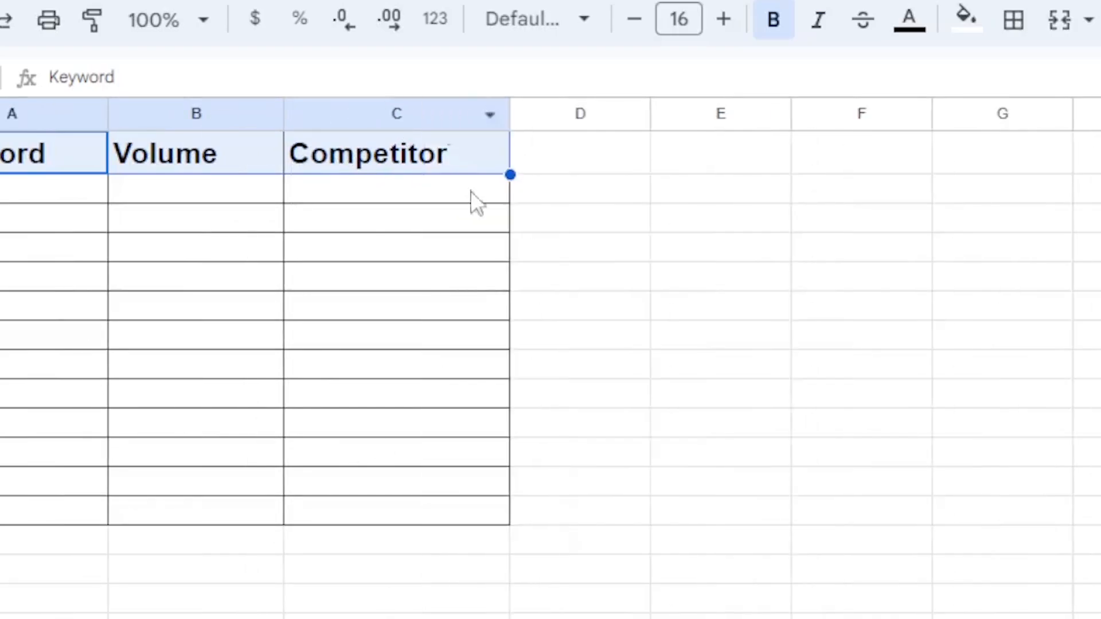
click(974, 339)
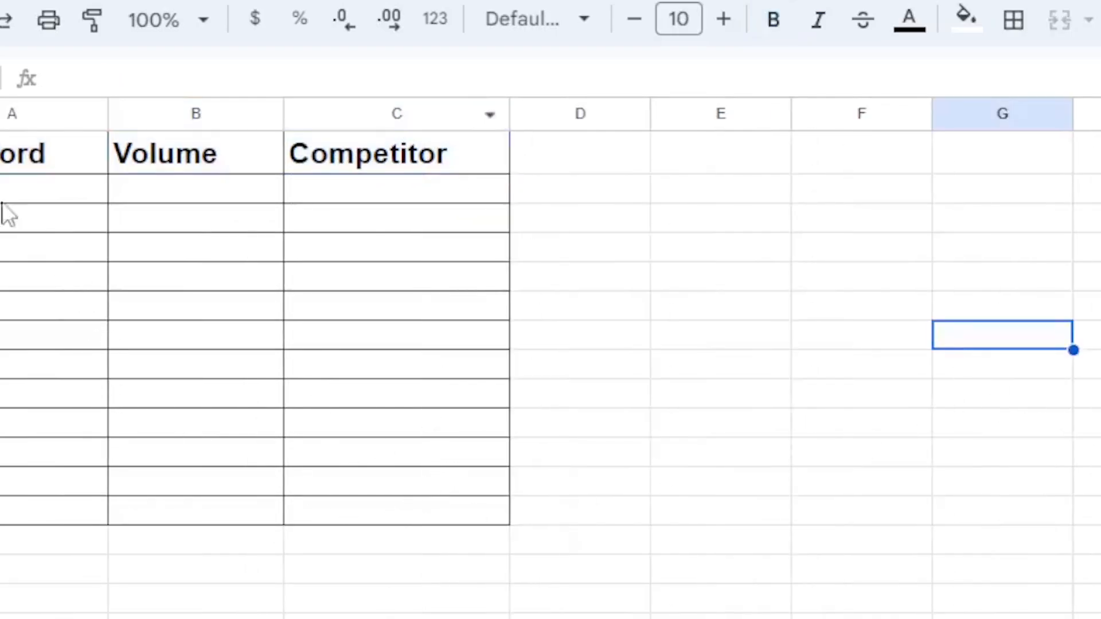
click(11, 189)
click(11, 218)
click(11, 247)
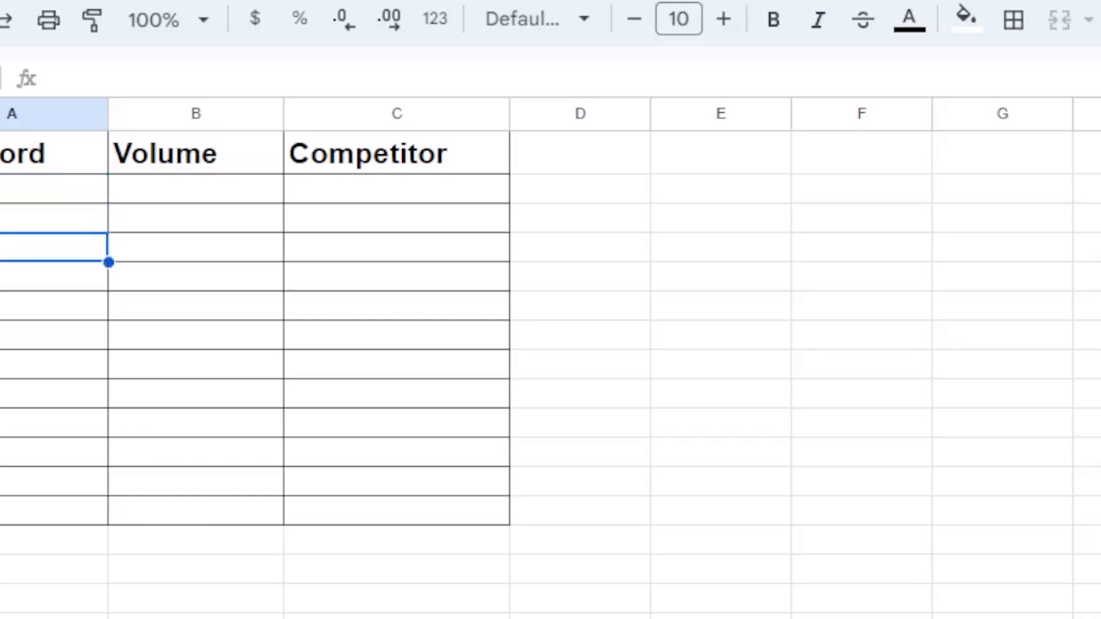
click(150, 189)
click(412, 189)
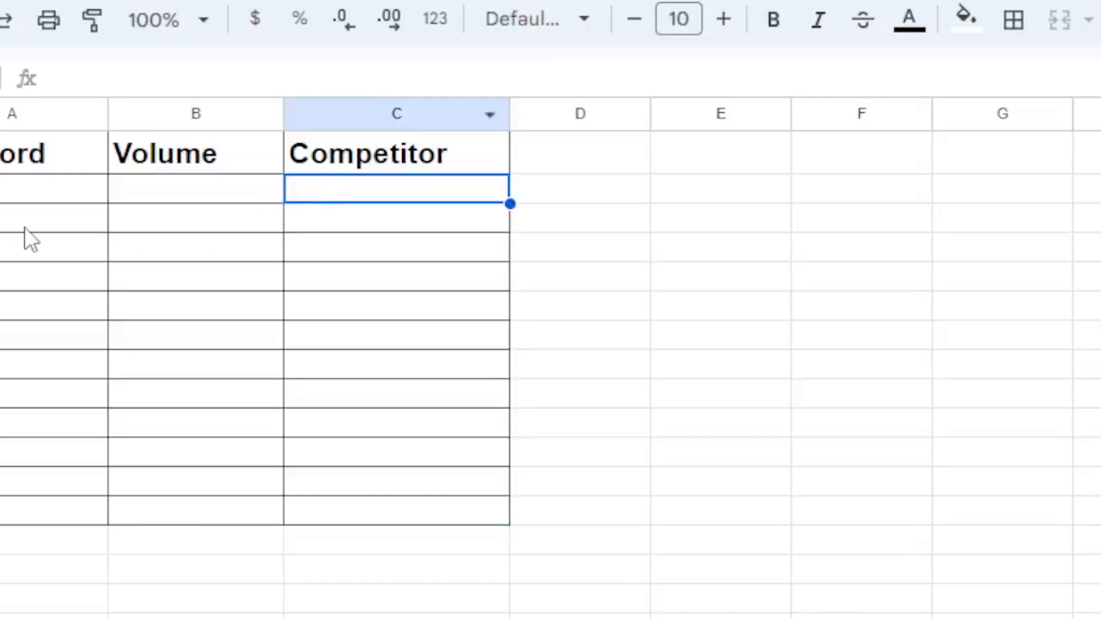
Step: Paste the three copied keywords into the Keyword column starting at cell A2
click(46, 188)
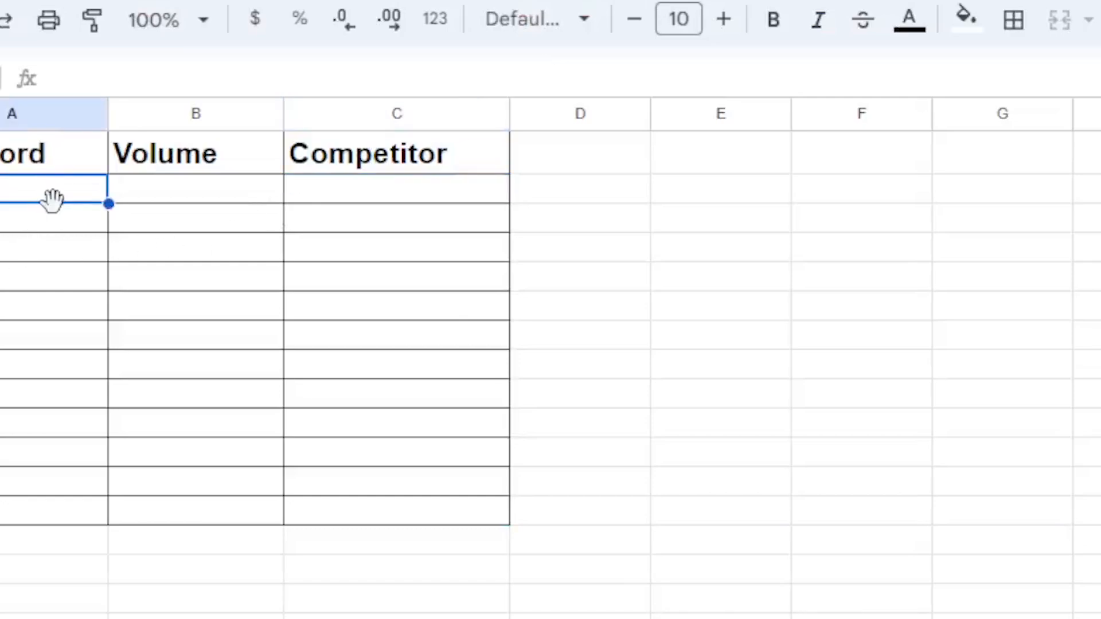
key(ctrl+v)
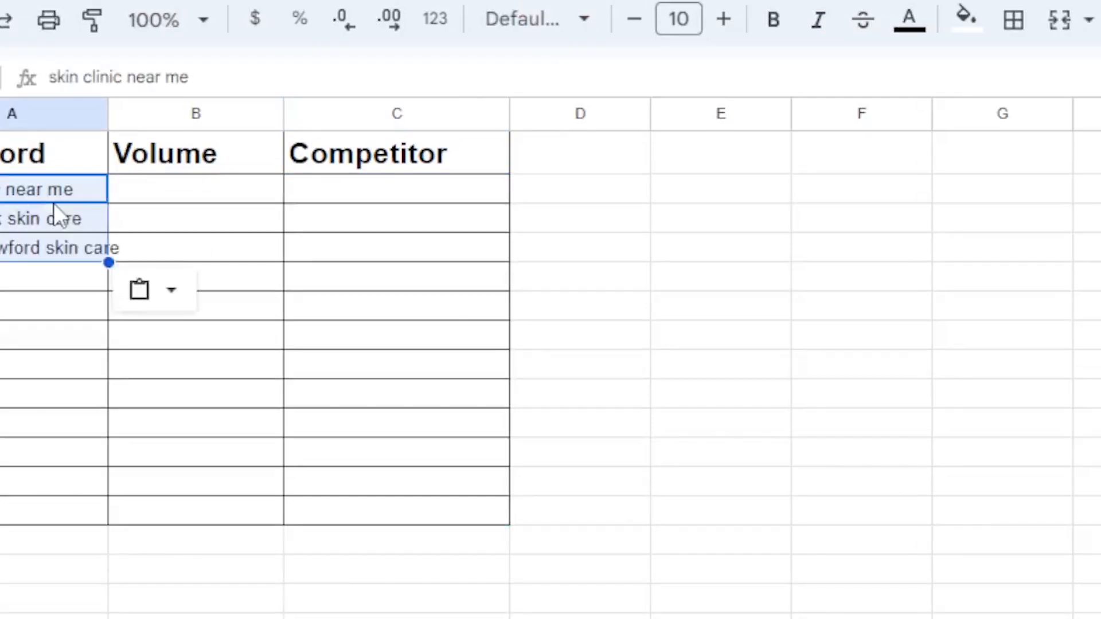
Step: Select cell B2, then switch to Google Keyword Planner and check the average monthly searches of the three selected keywords
click(163, 189)
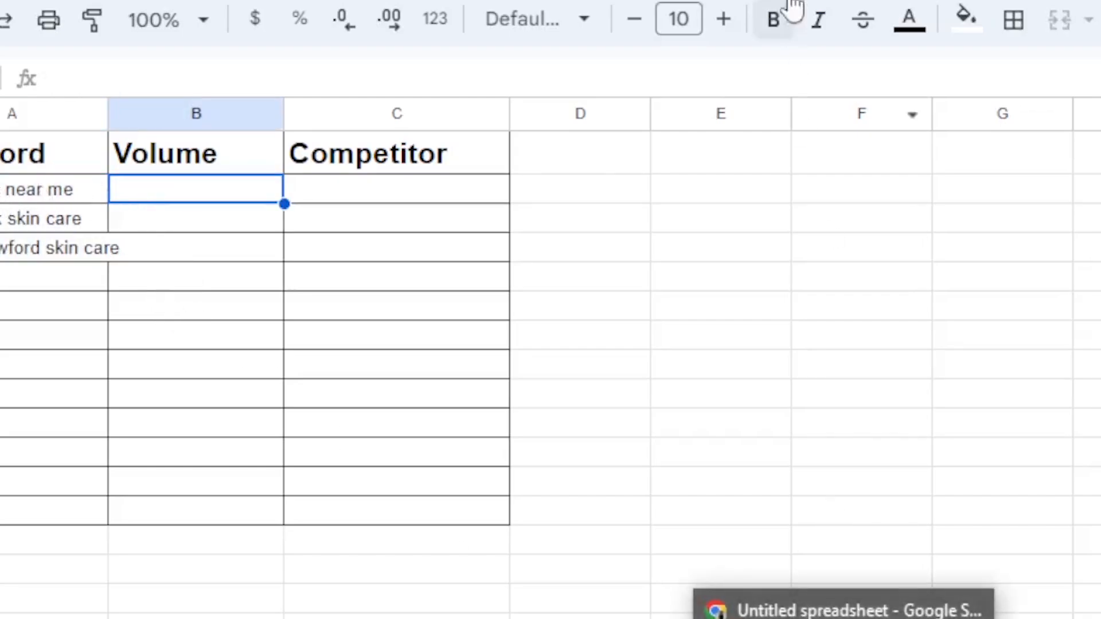
key(alt+Tab)
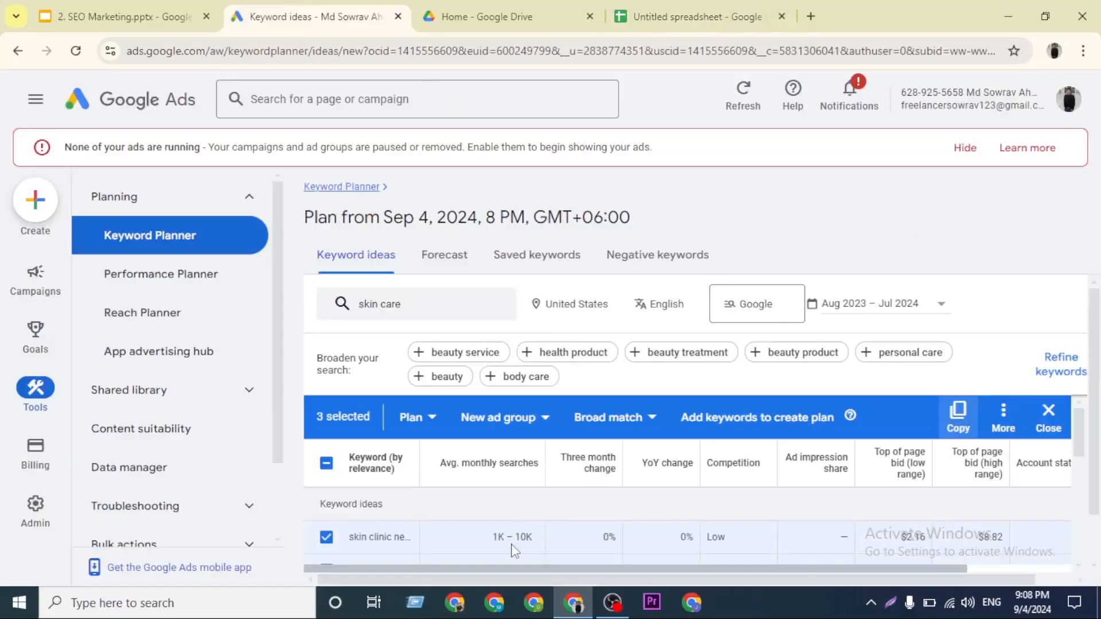
scroll(548, 534, down, 3)
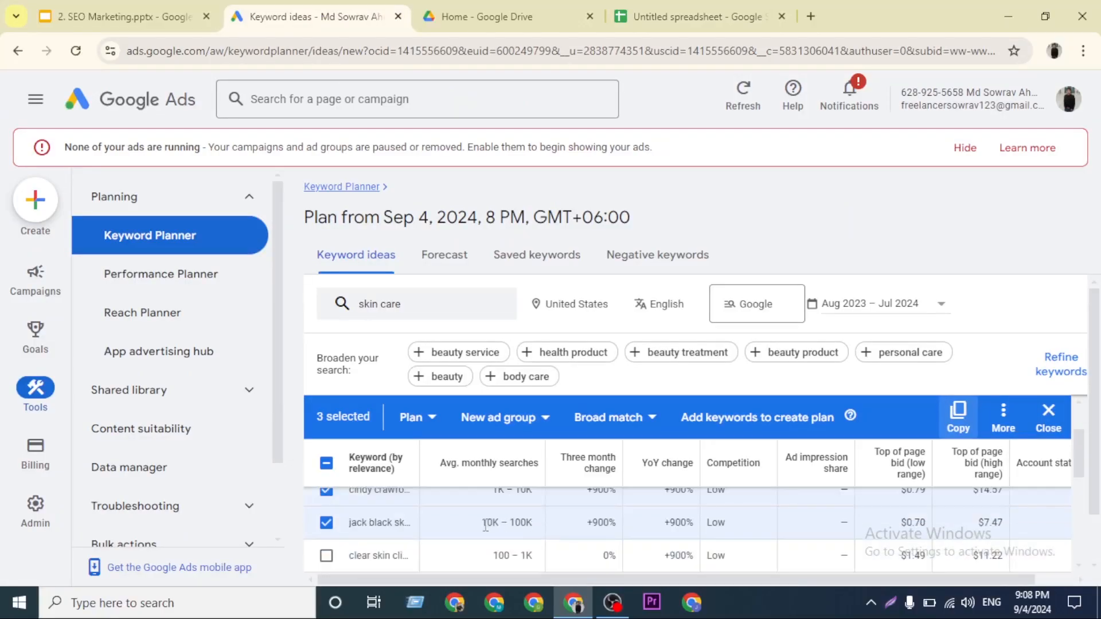
scroll(486, 525, up, 3)
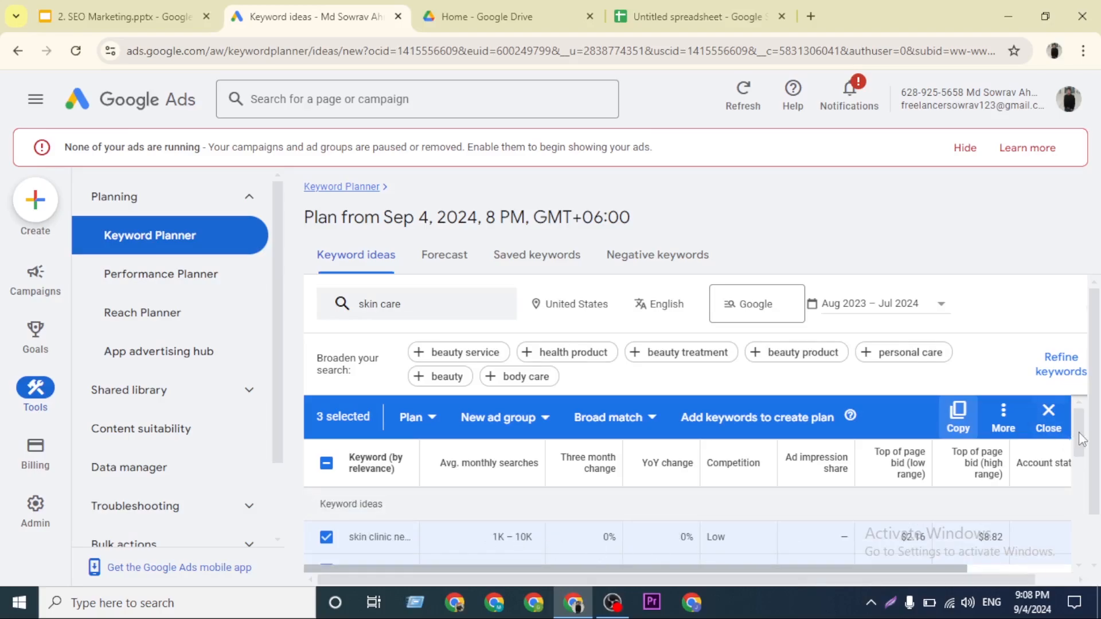
scroll(1080, 439, down, 1)
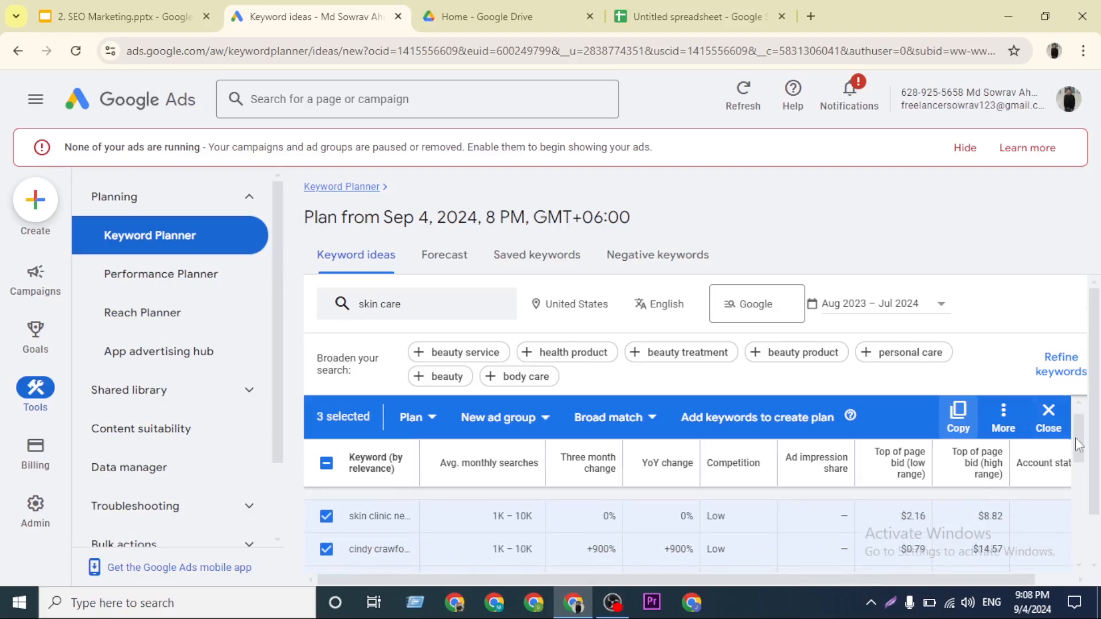
scroll(1082, 438, down, 1)
scroll(1082, 439, down, 2)
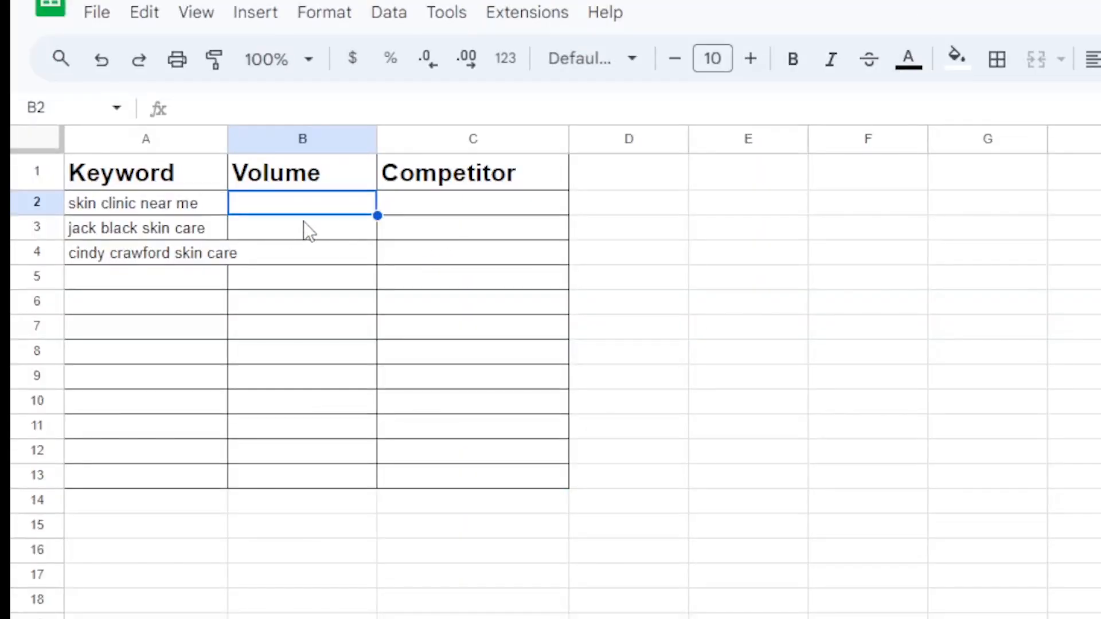
Step: Back in the spreadsheet, enter the volumes 1k-10k in B2, 1k-10k in B3 and 10k-100k in B4
text(1)
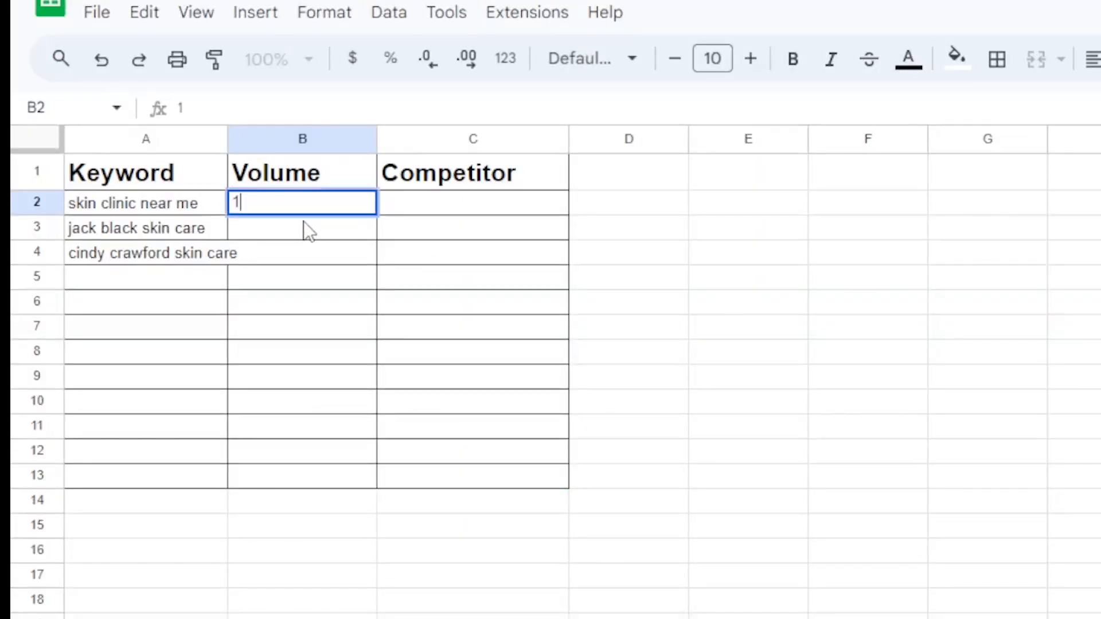
text(k-10k)
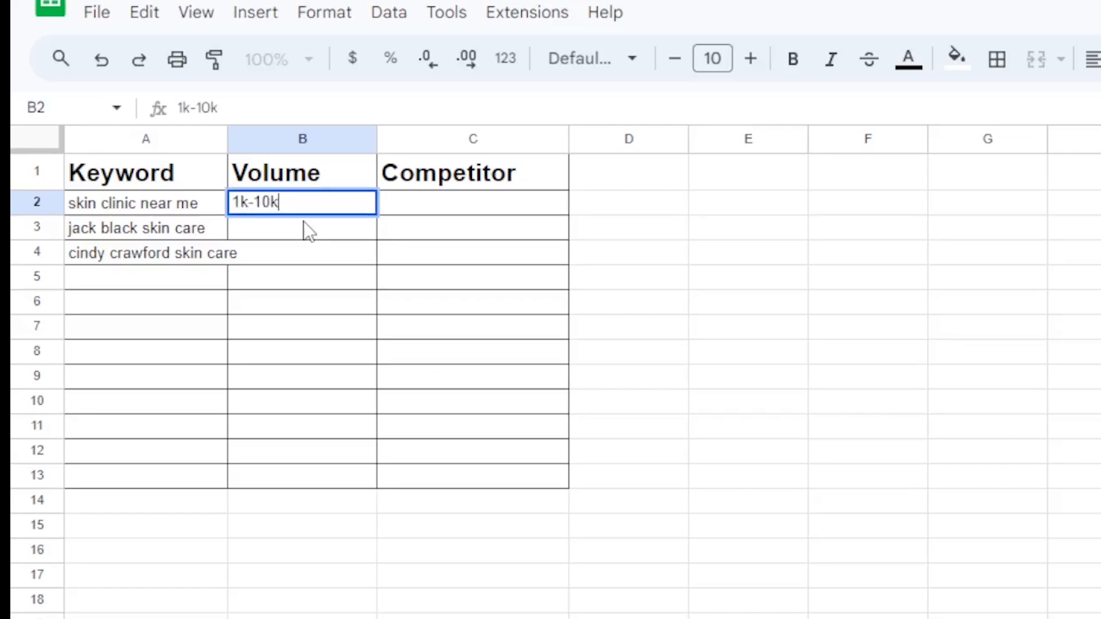
key(Return)
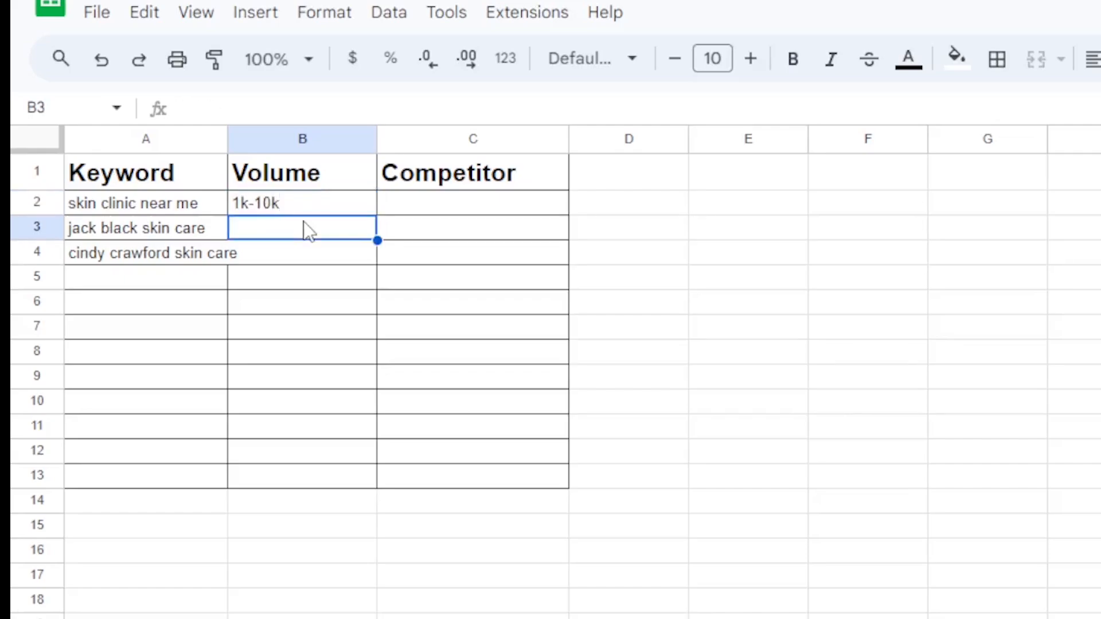
text(1)
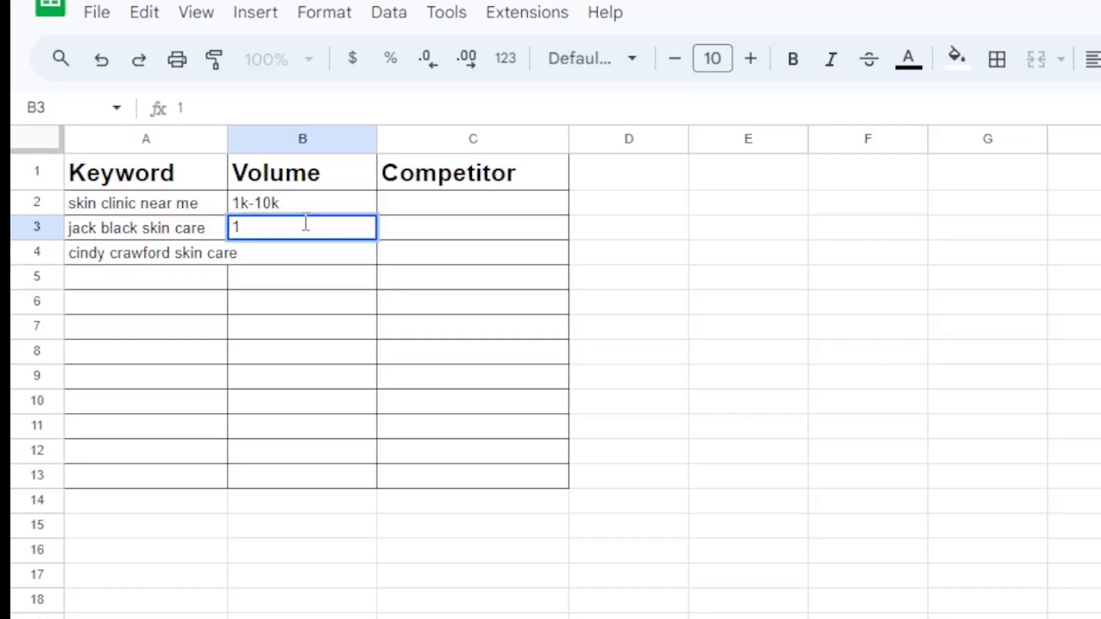
text(k-10k)
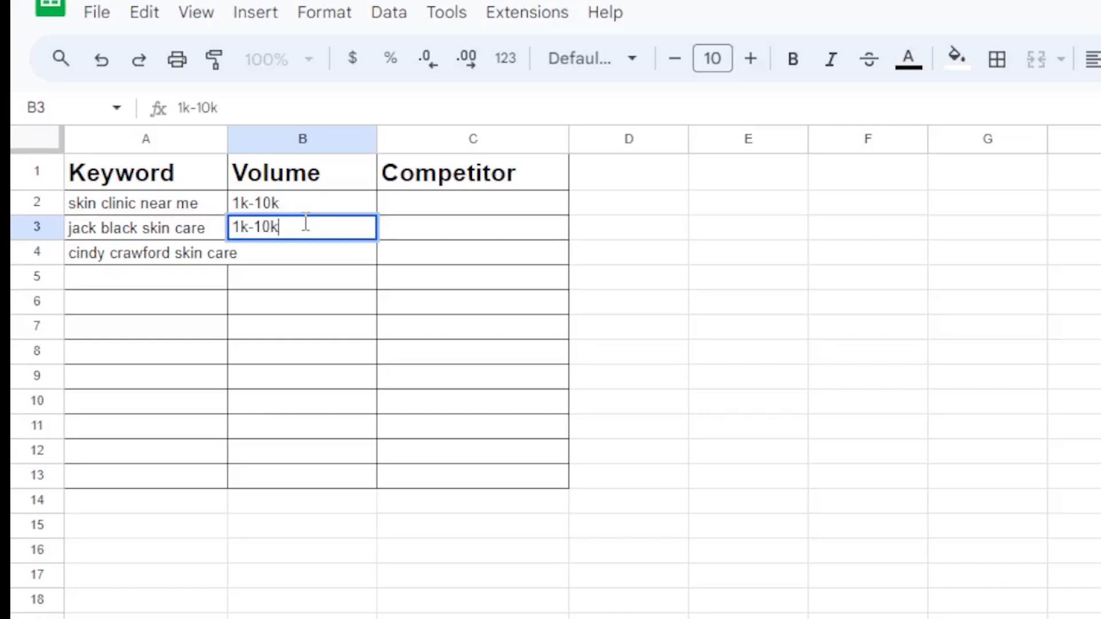
key(Return)
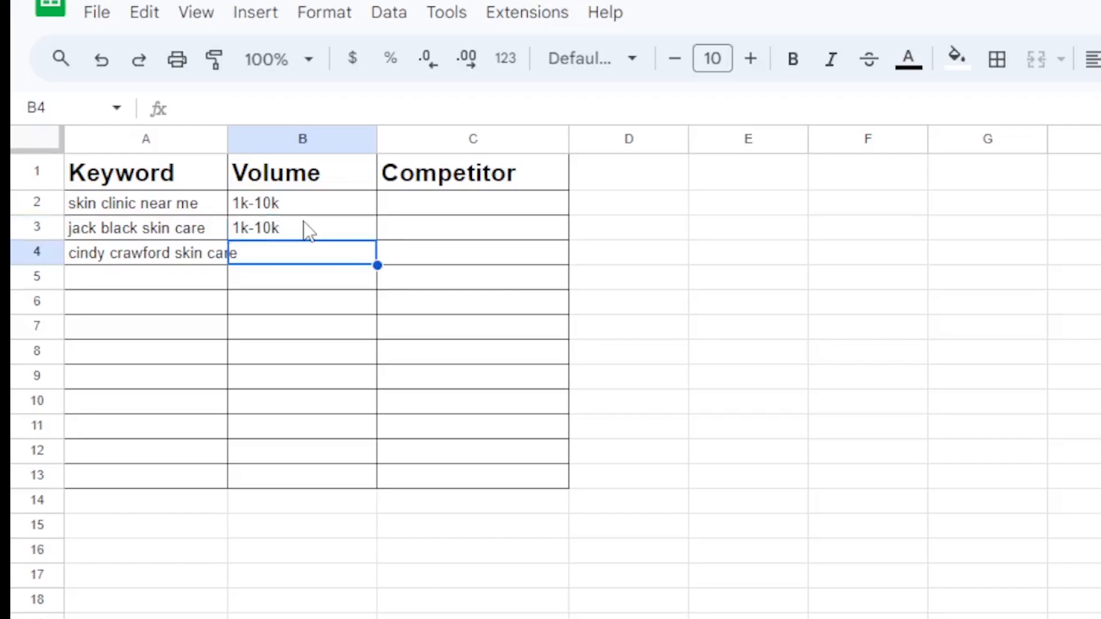
text(10k)
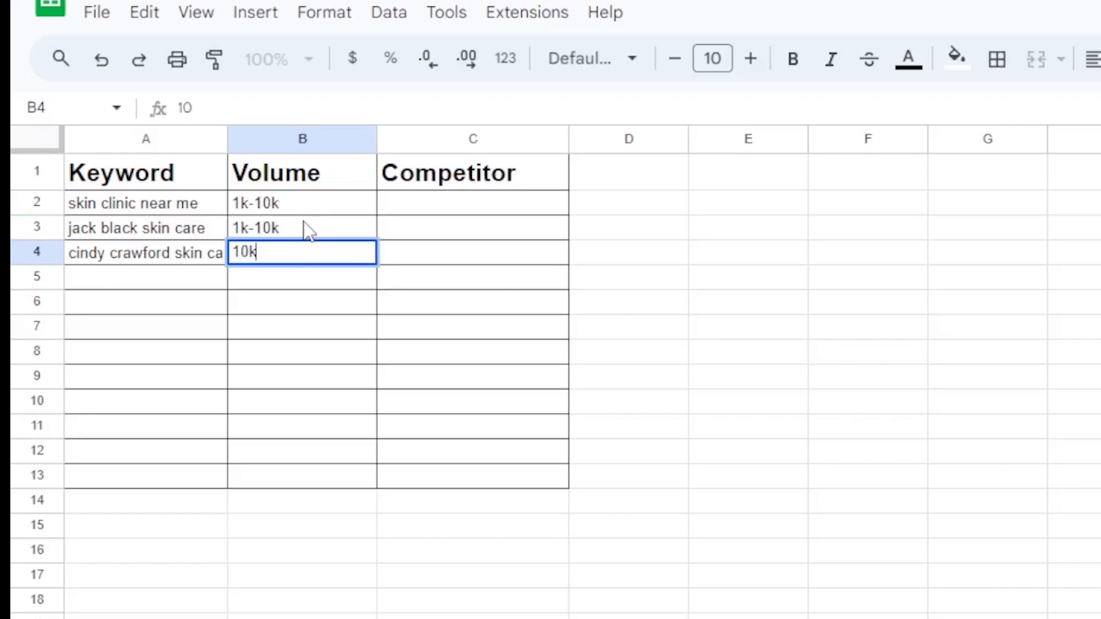
text(-100k)
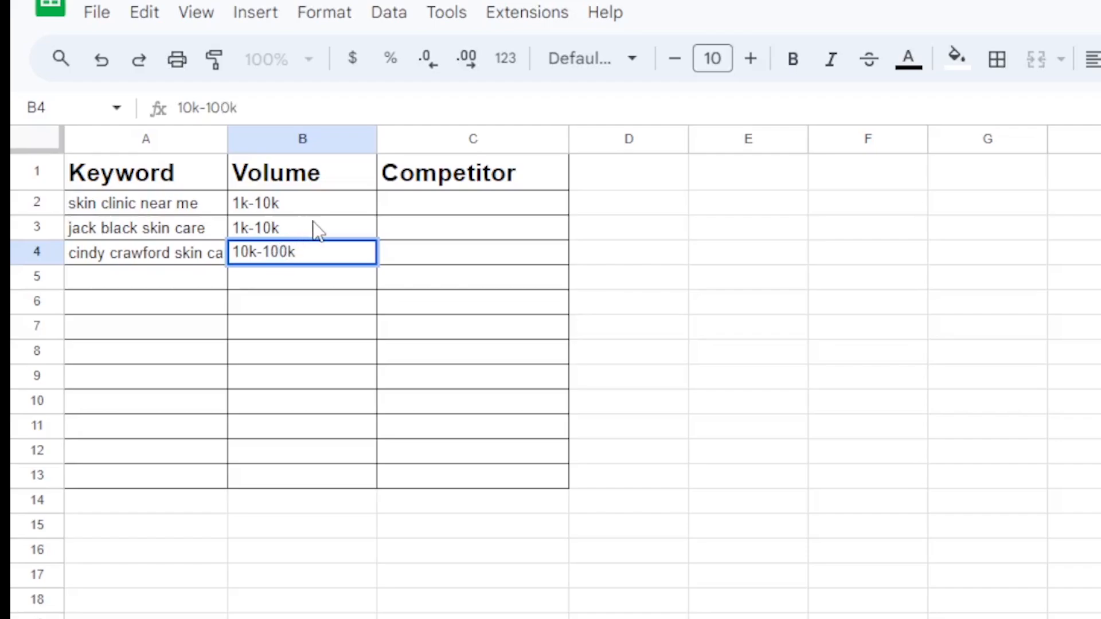
click(316, 211)
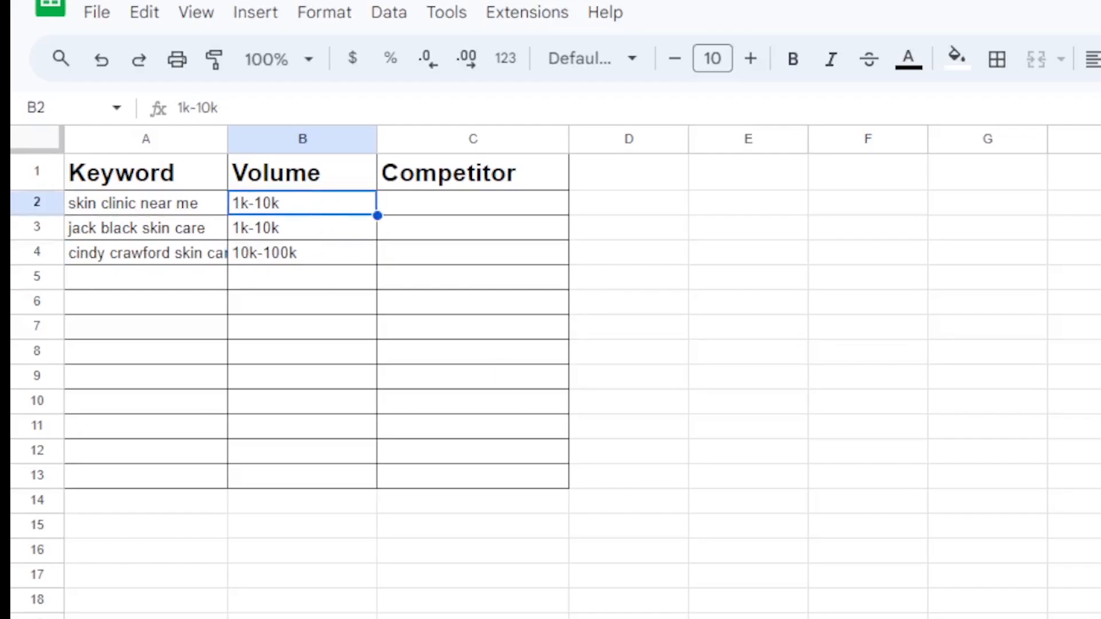
Step: Enter Low in the Competitor column for all three keywords, in cells C2, C3 and C4
click(730, 1)
click(477, 202)
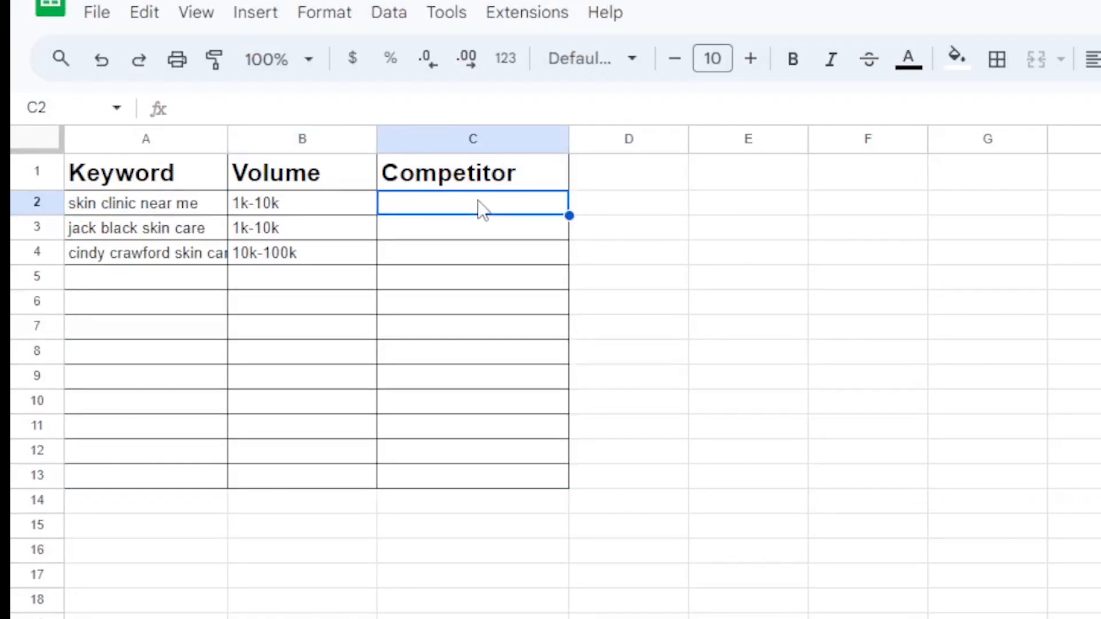
text(Lo)
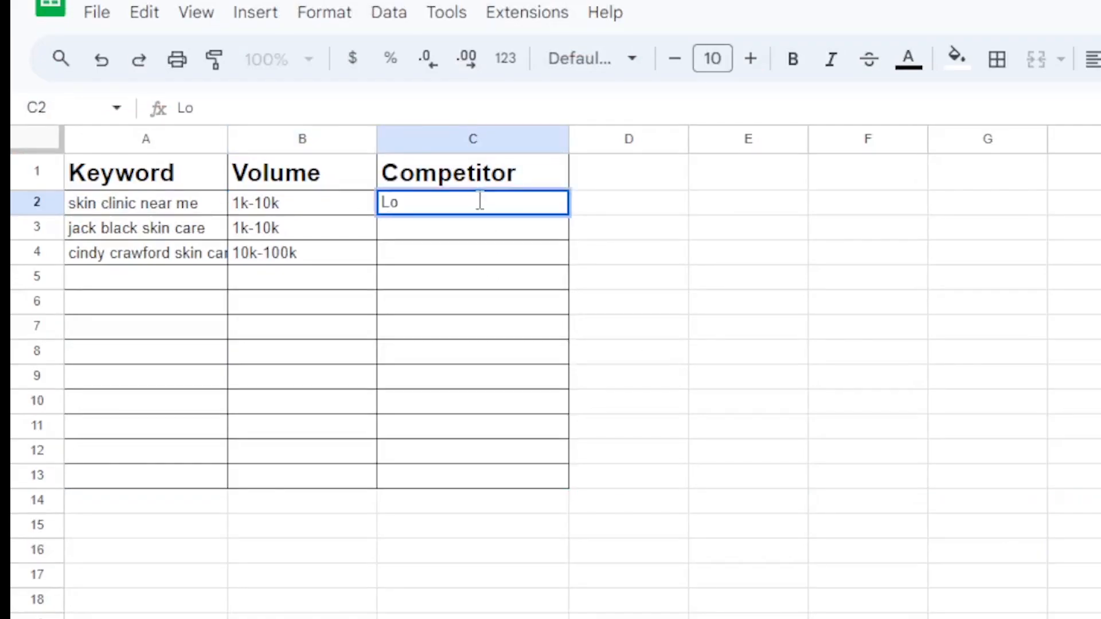
text(w)
key(Return)
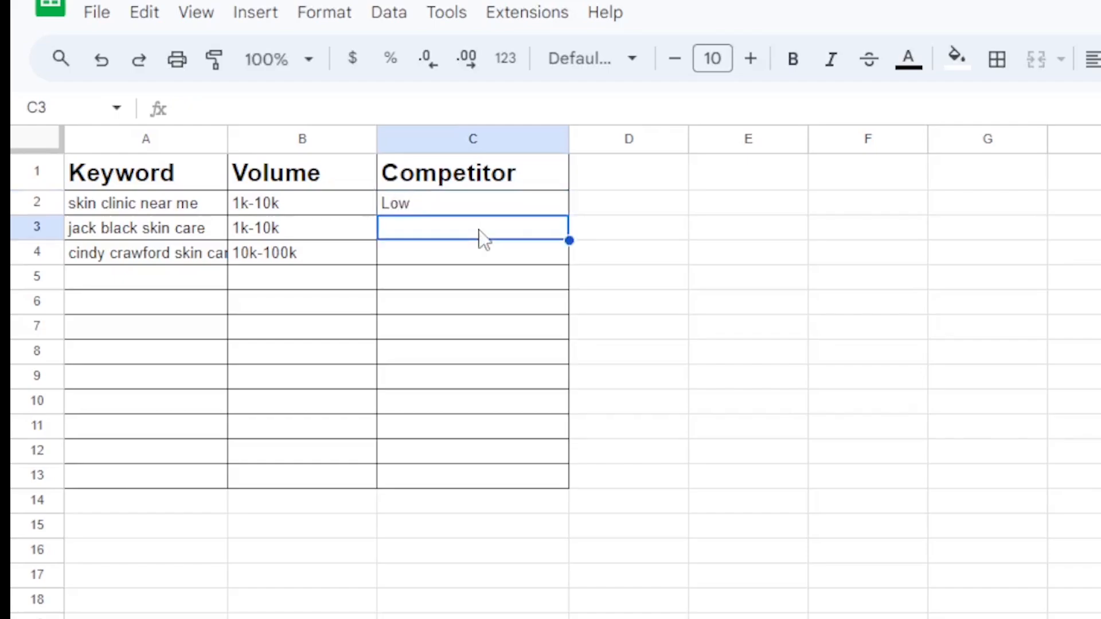
text(Low)
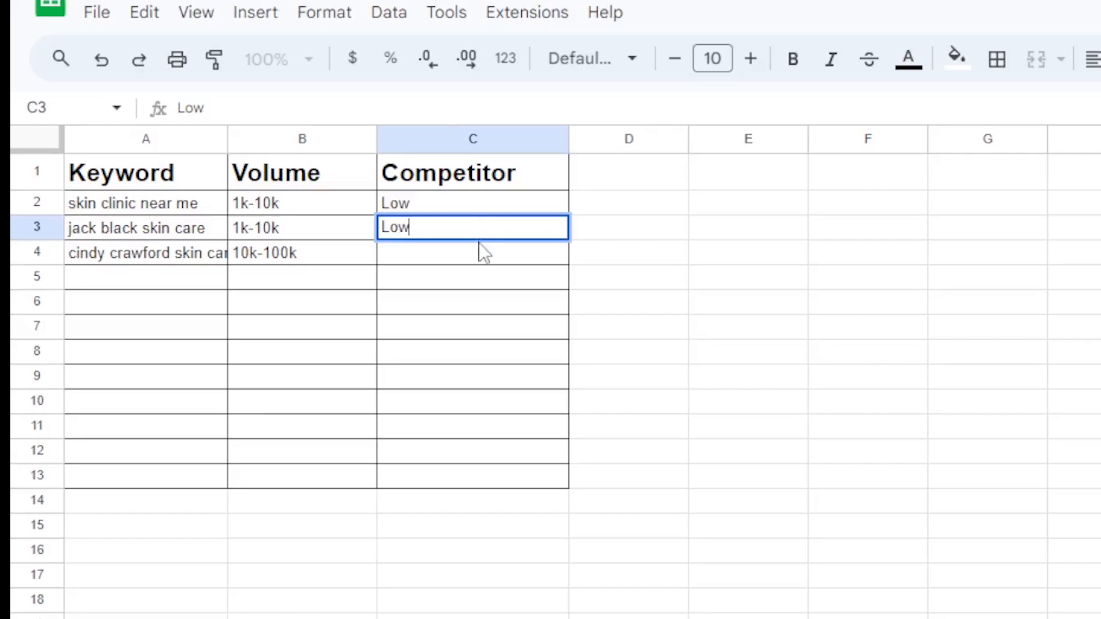
key(Return)
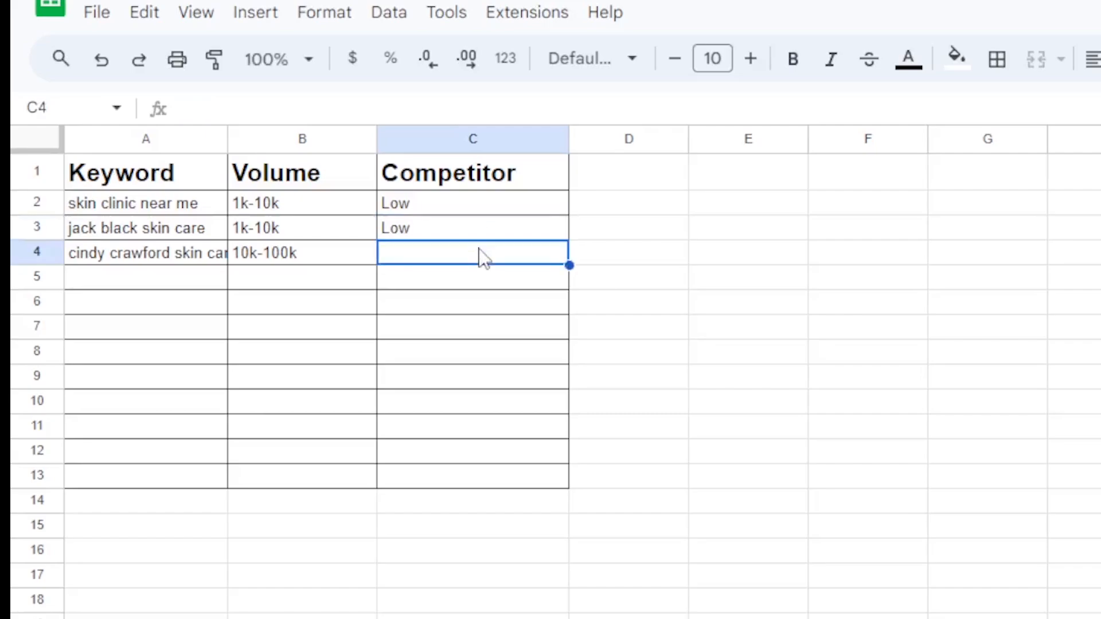
text(Lo)
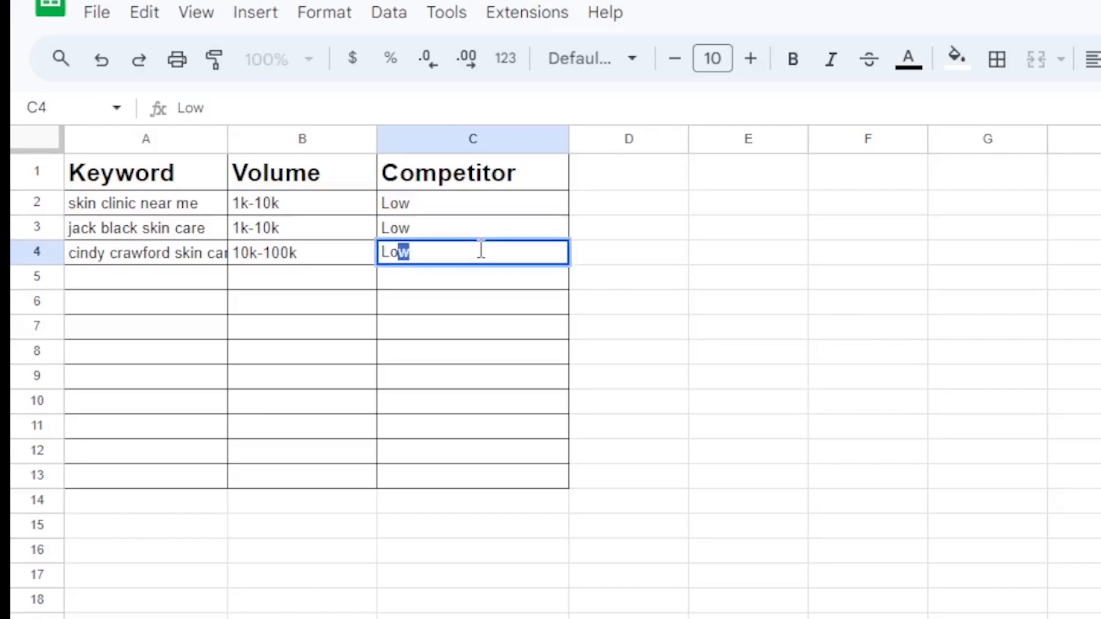
text(w)
click(644, 352)
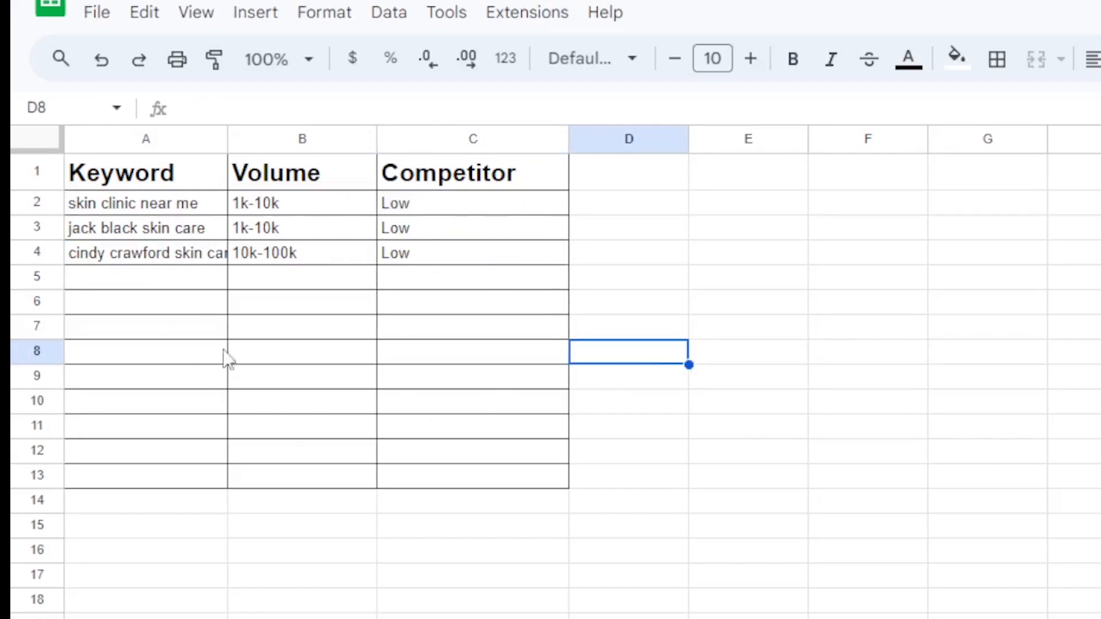
click(811, 286)
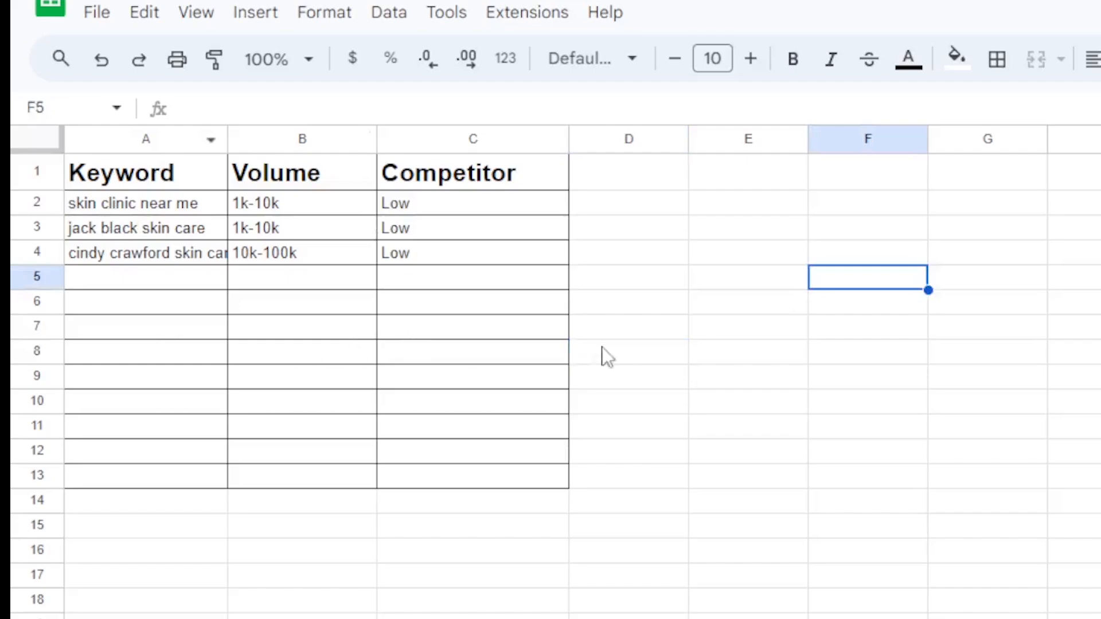
click(721, 381)
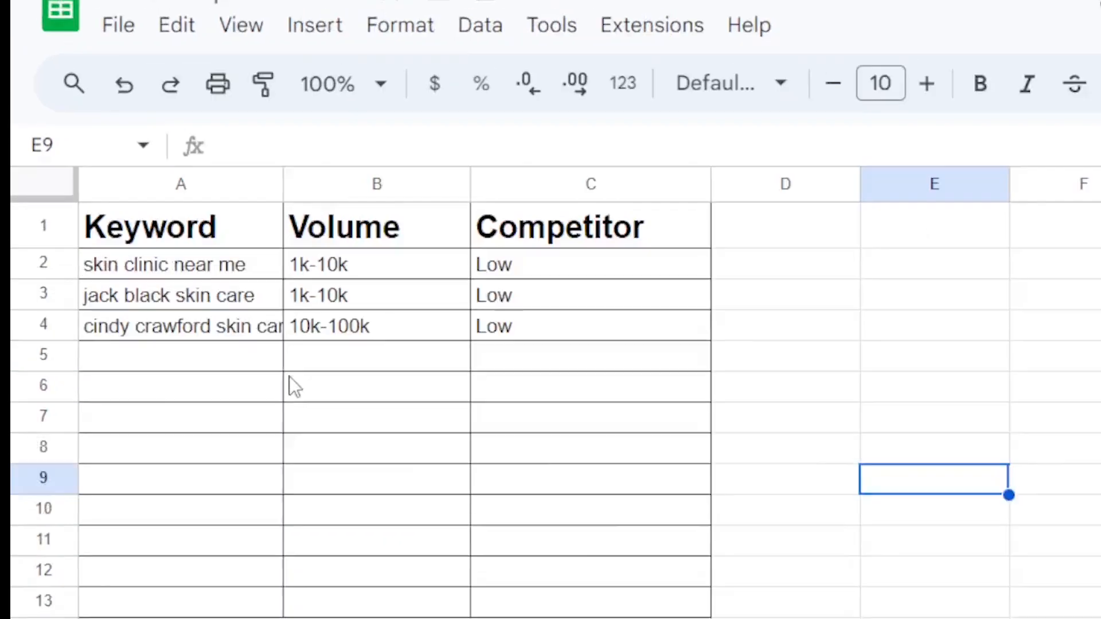
Step: Widen column A so that the longest keyword, cindy crawford skin care, fits completely in its cell
scroll(290, 376, down, 2)
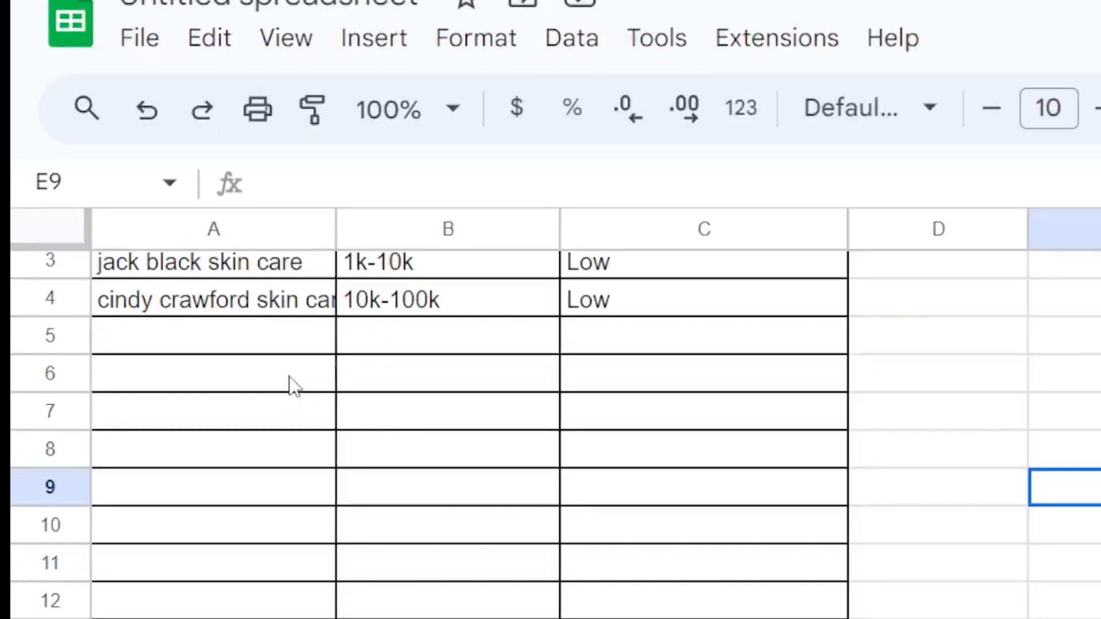
scroll(528, 484, up, 2)
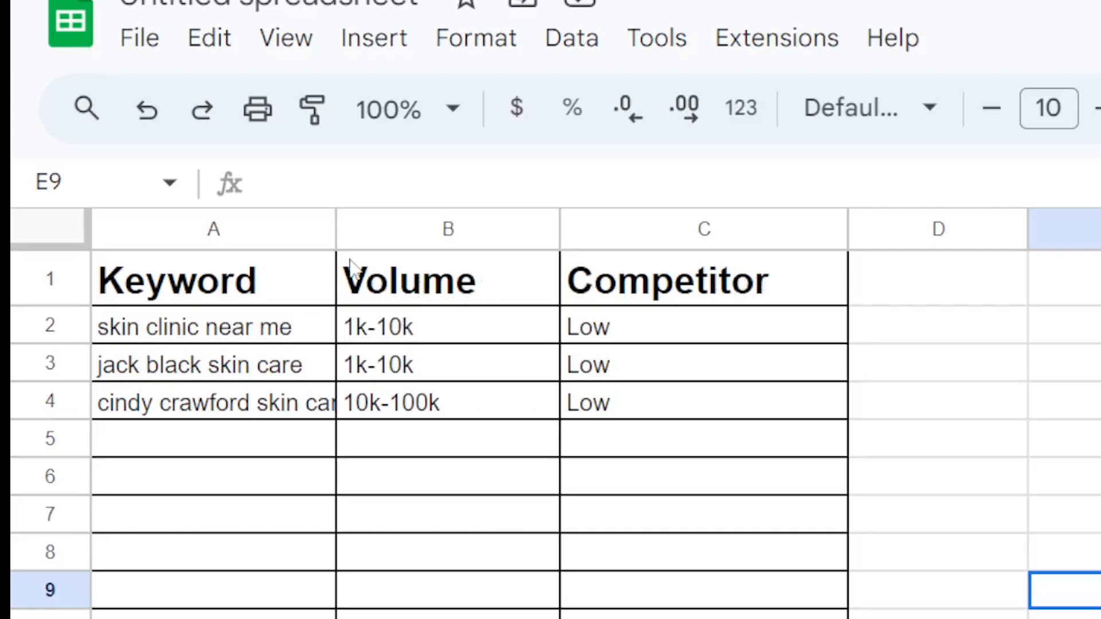
drag(339, 230, 440, 350)
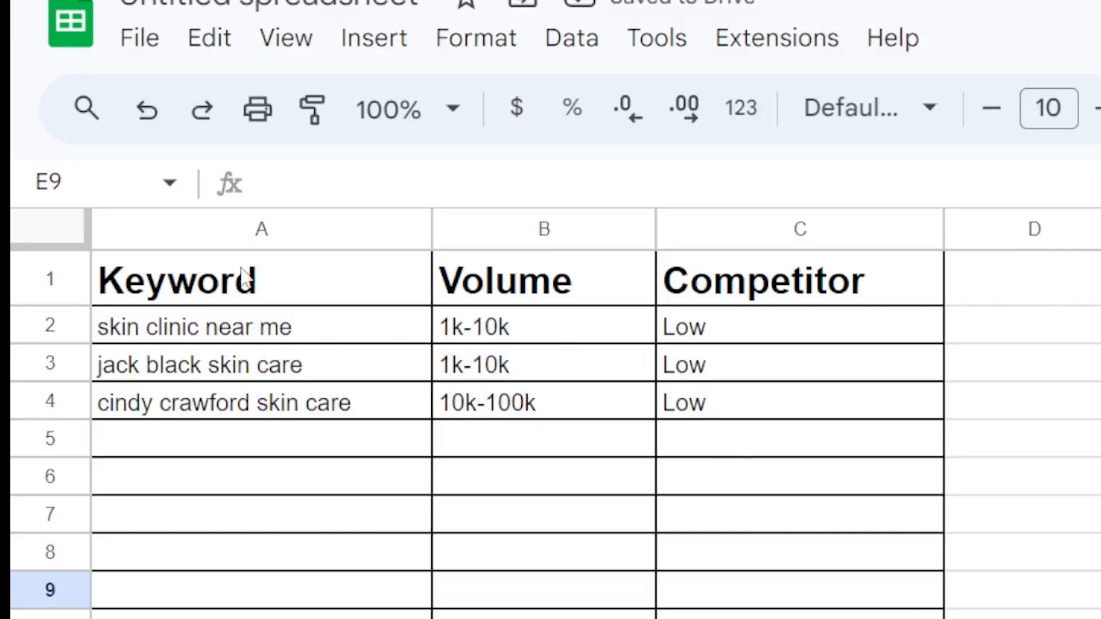
click(117, 406)
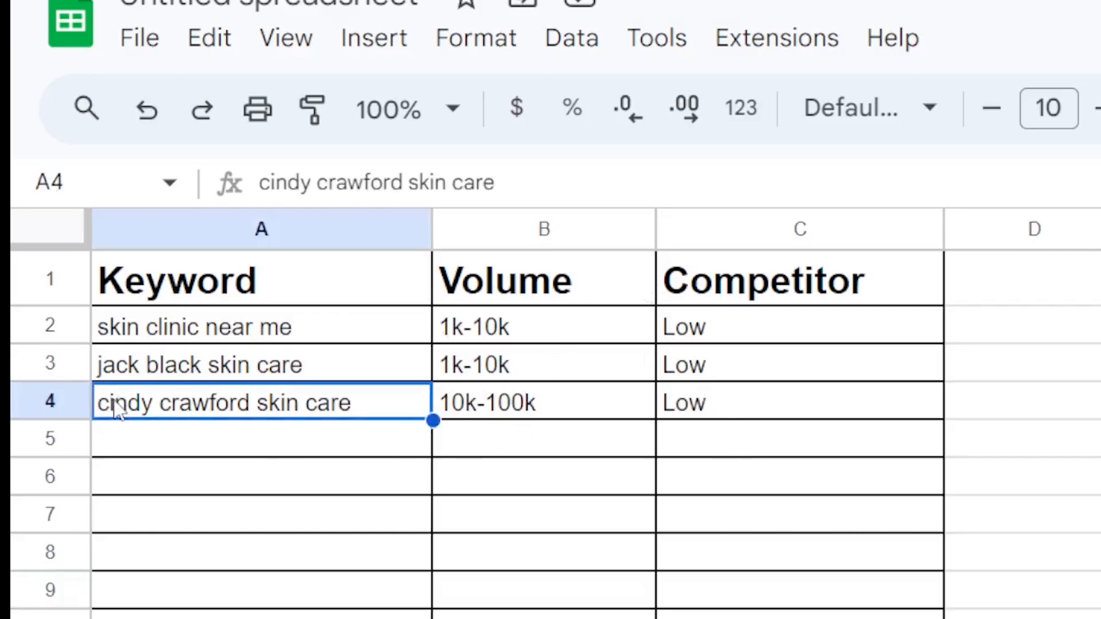
click(528, 406)
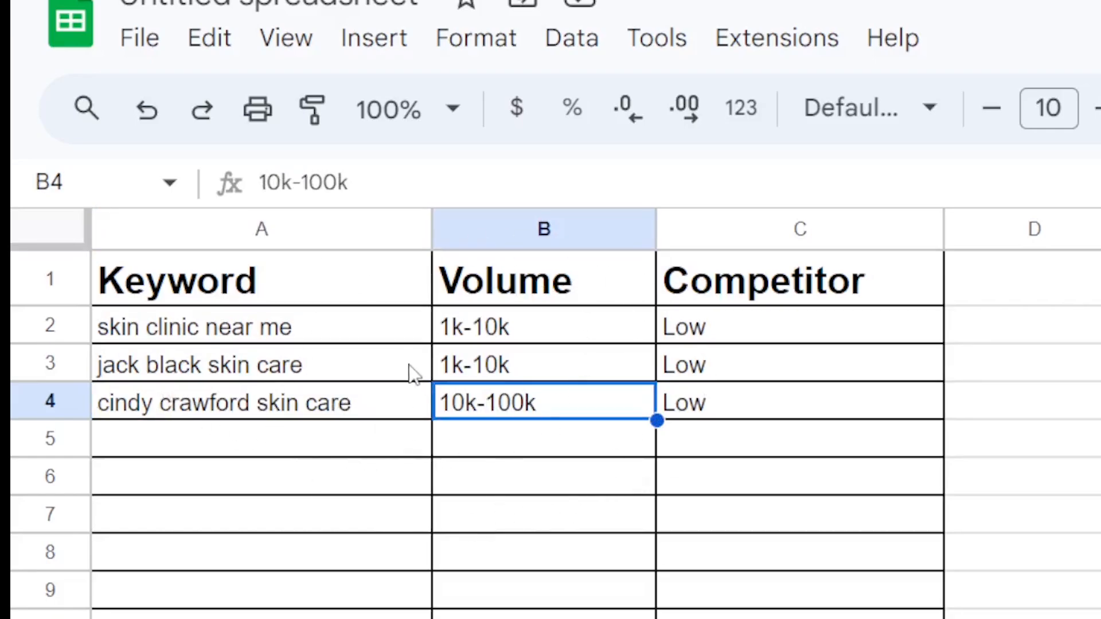
click(134, 409)
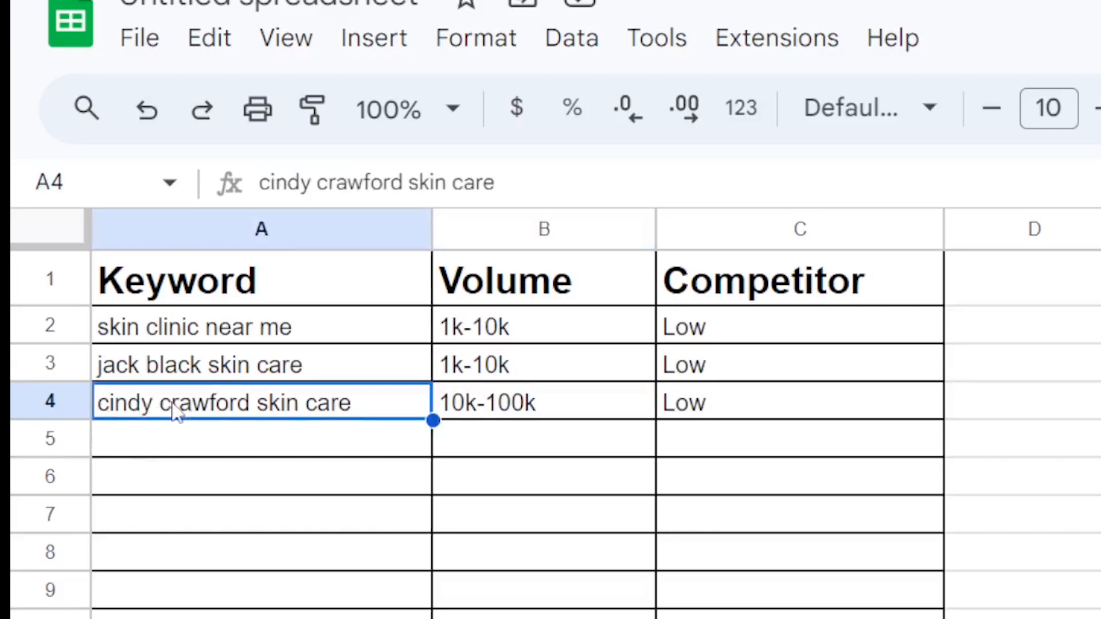